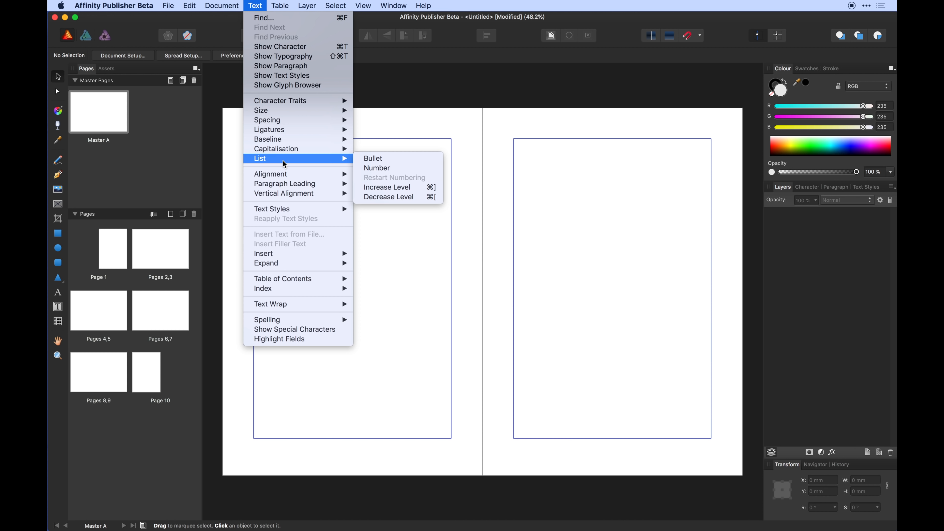
- Draw a text frame about 50 × 14 mm just below the left margin box on Master A and insert a page number field
mouse_move(338, 259)
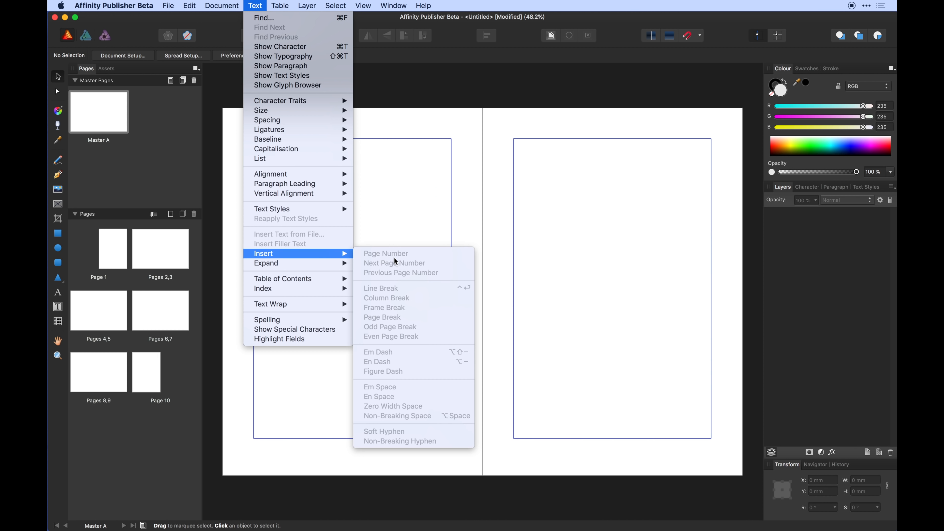
click(328, 400)
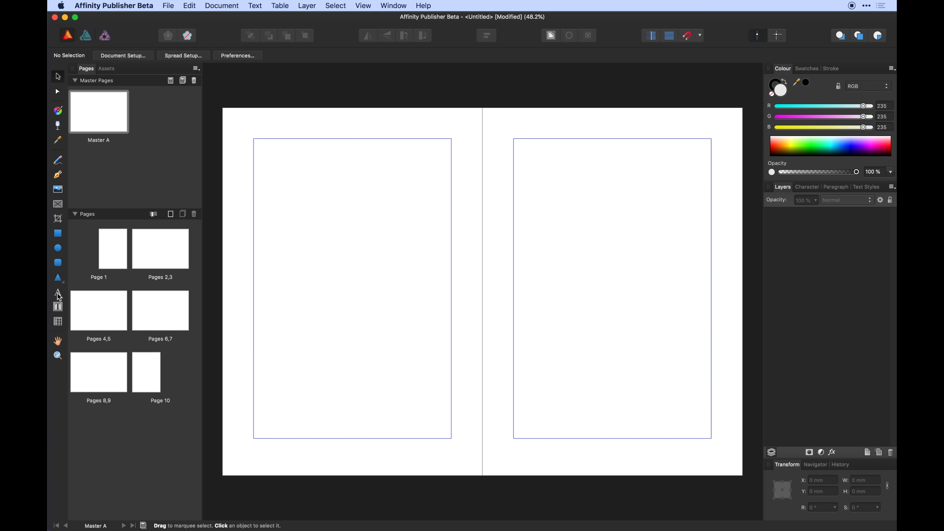
click(58, 307)
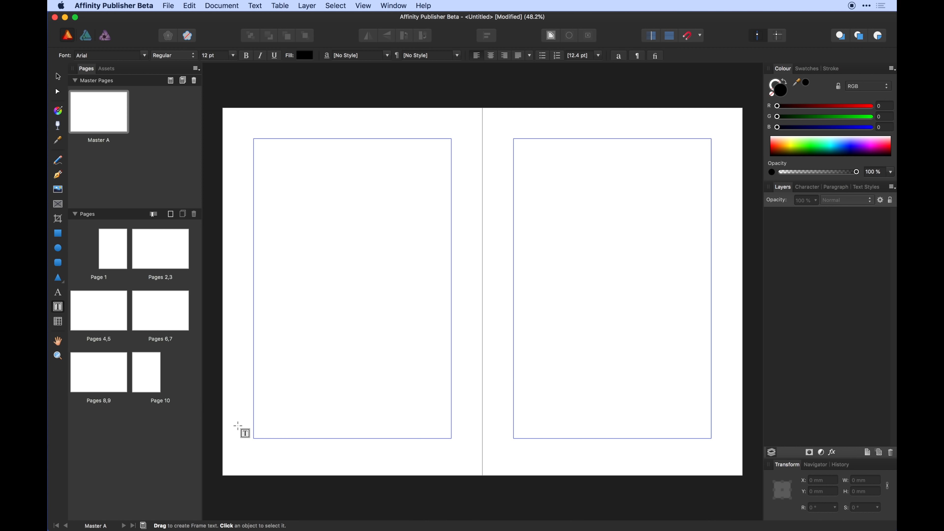
drag(253, 437, 314, 456)
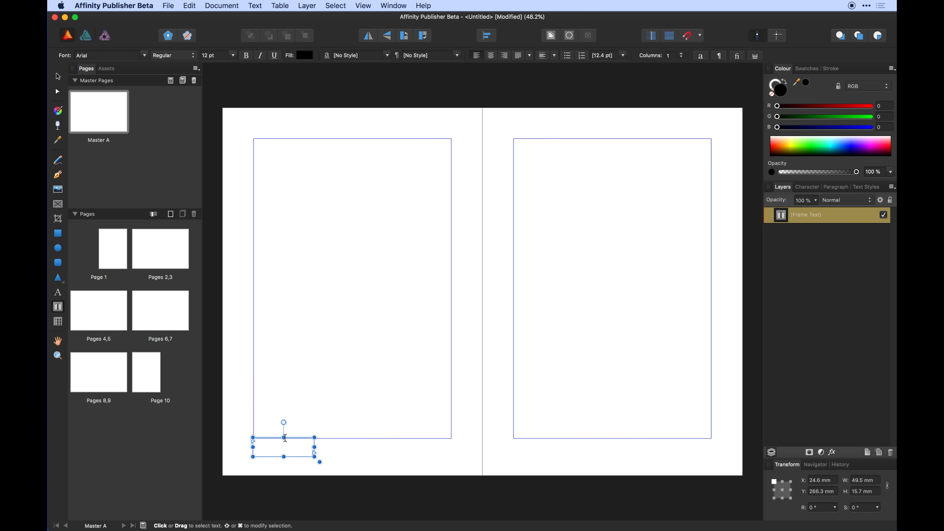
click(255, 6)
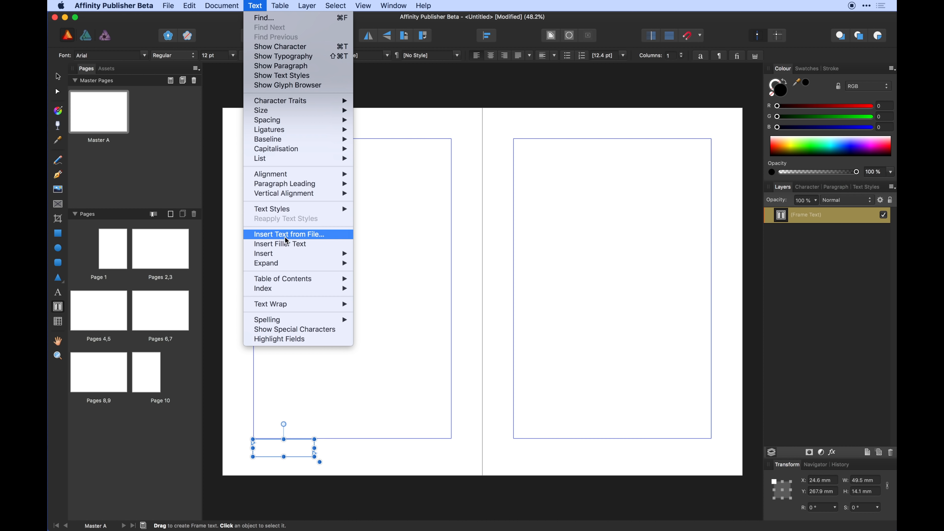
mouse_move(294, 256)
click(375, 252)
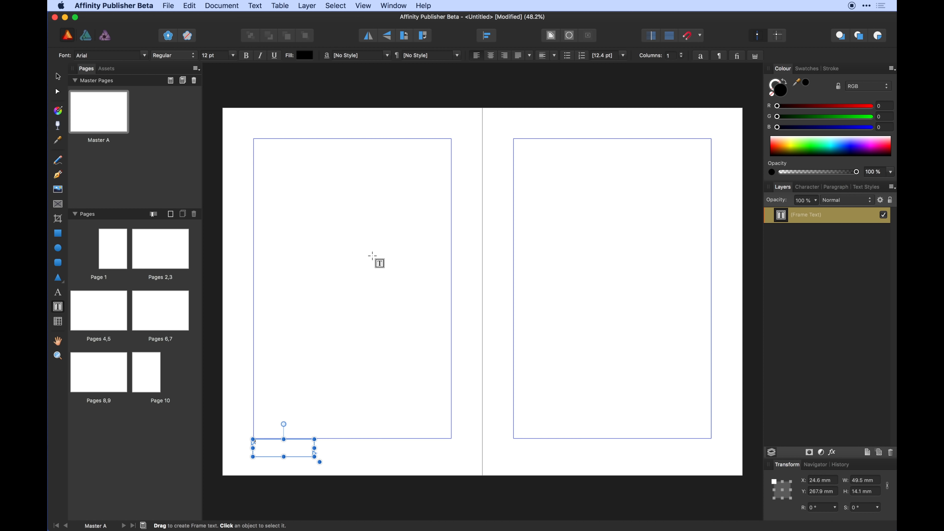
- Duplicate the page number frame onto the right page, just below the margin box and flush with its outer edge
click(58, 78)
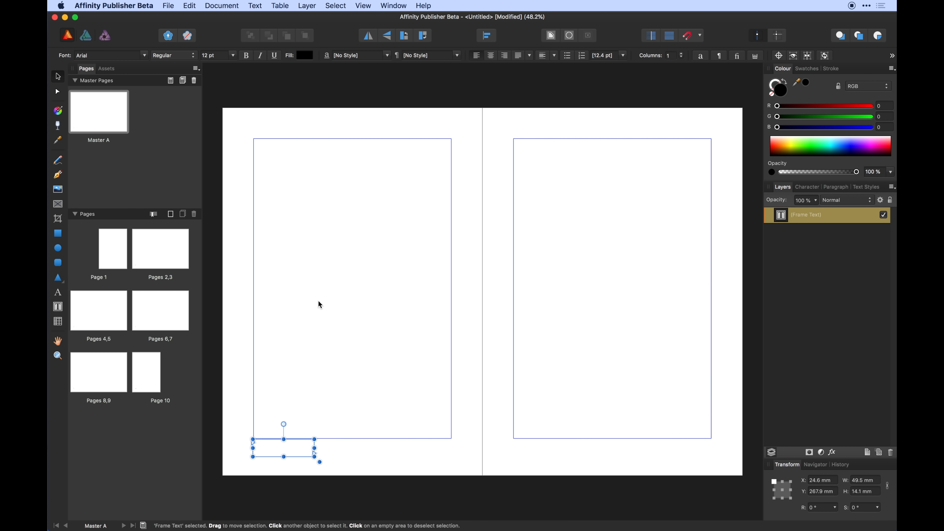
click(317, 300)
click(314, 453)
right_click(316, 453)
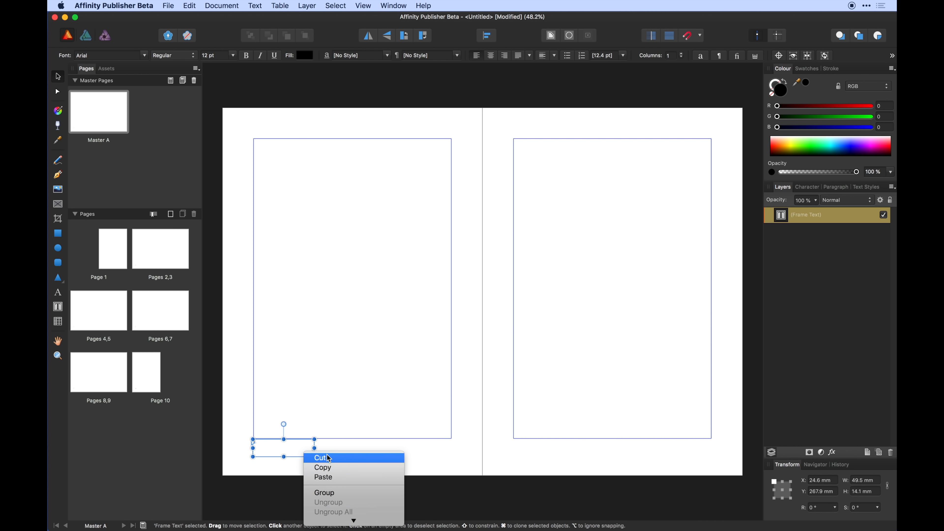
click(310, 416)
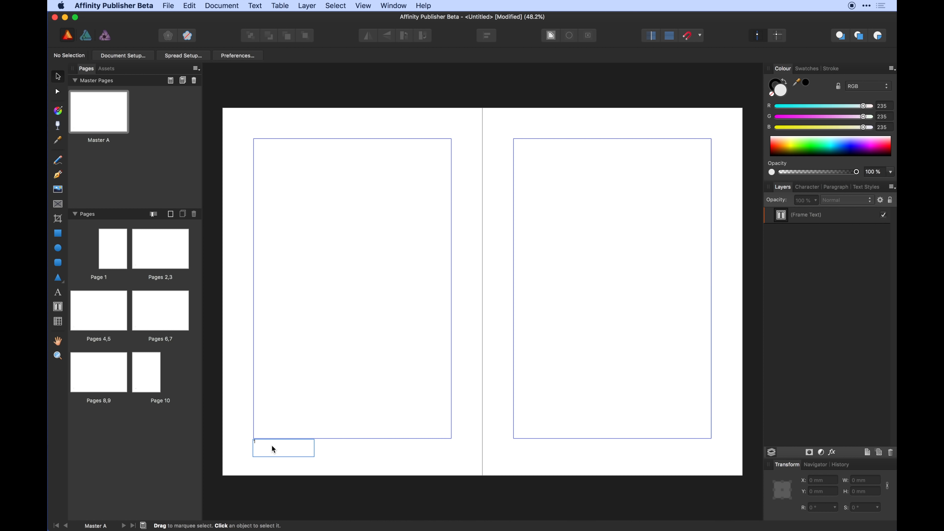
mouse_move(264, 441)
mouse_down()
mouse_move(659, 465)
mouse_move(659, 449)
mouse_up()
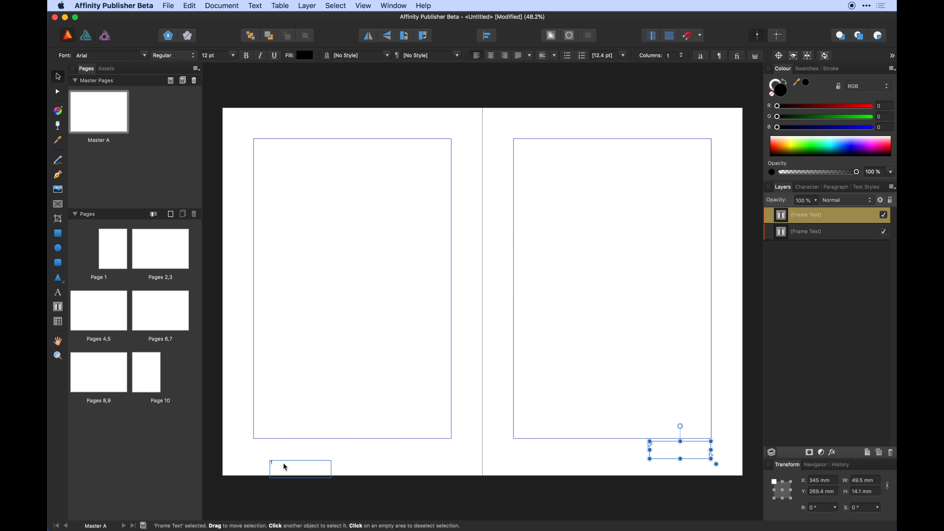
- Position the left page number frame level with the right one at about X 24.9 mm, and right-align the right page's number
drag(285, 467, 269, 448)
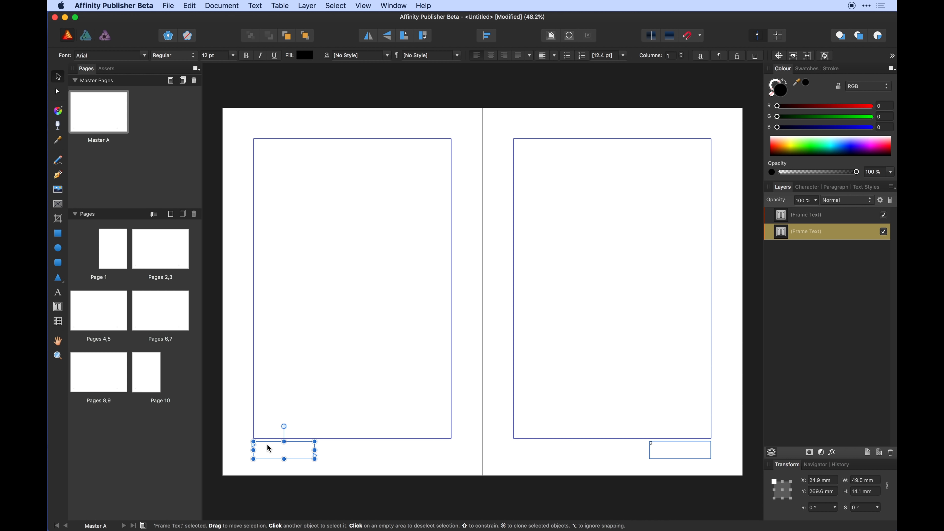
click(655, 448)
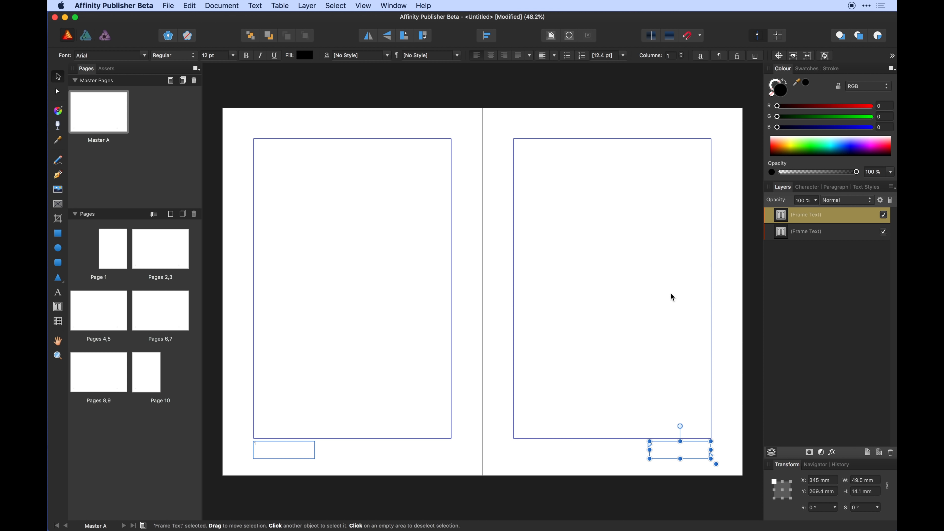
click(561, 347)
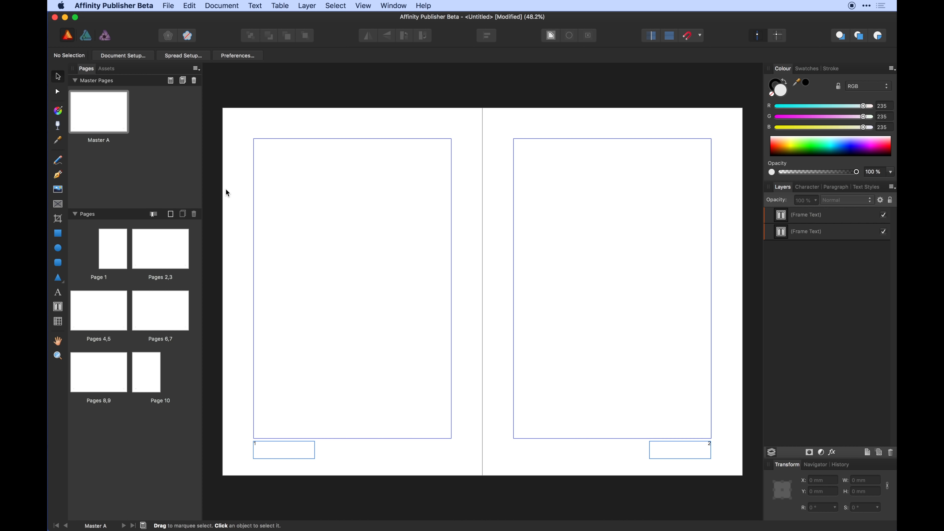
- Examine page 1 for the page number from the master, and return to Master A
click(108, 252)
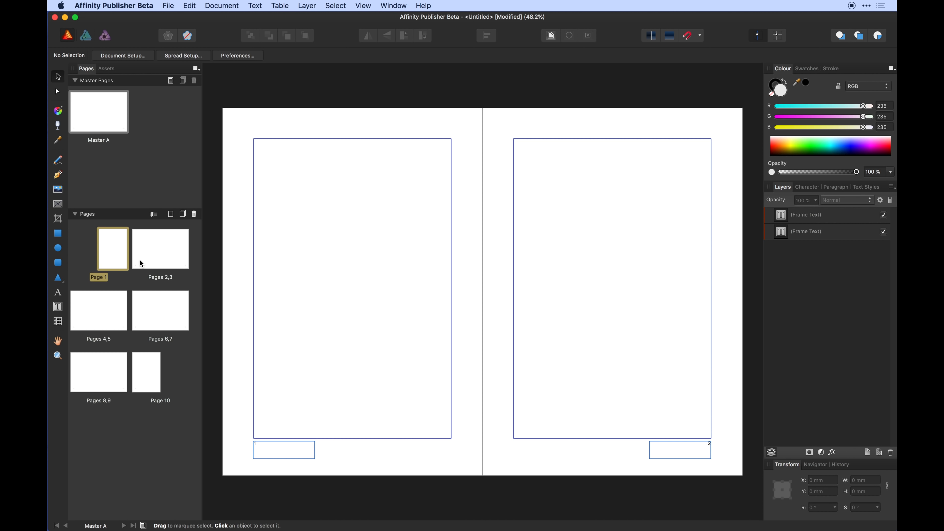
double_click(110, 255)
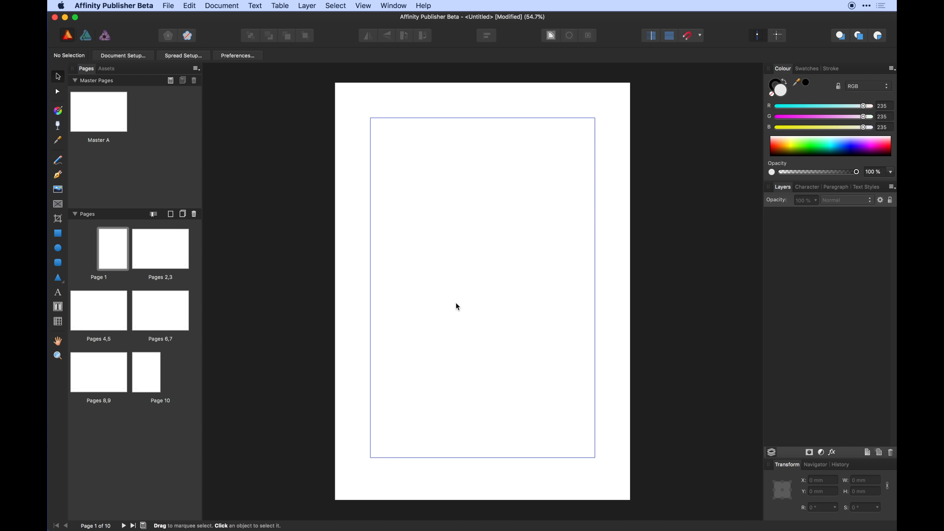
click(103, 119)
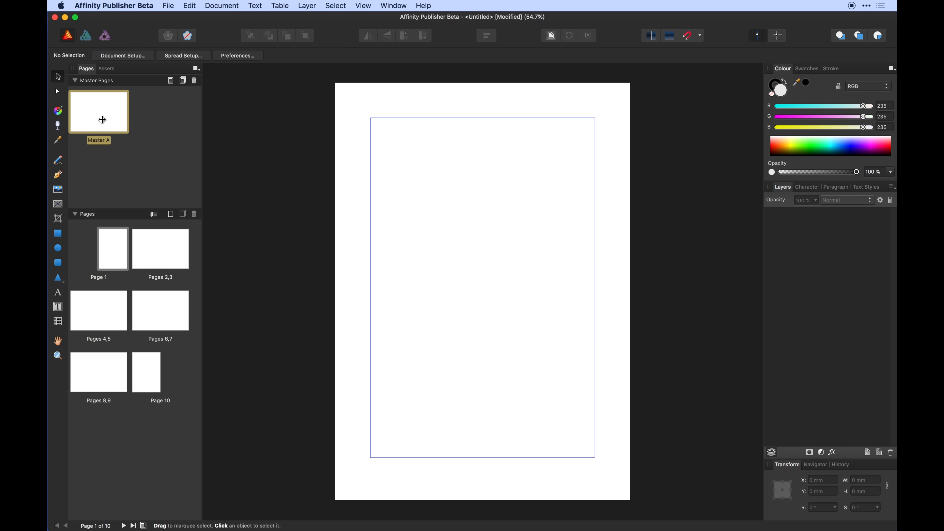
double_click(87, 116)
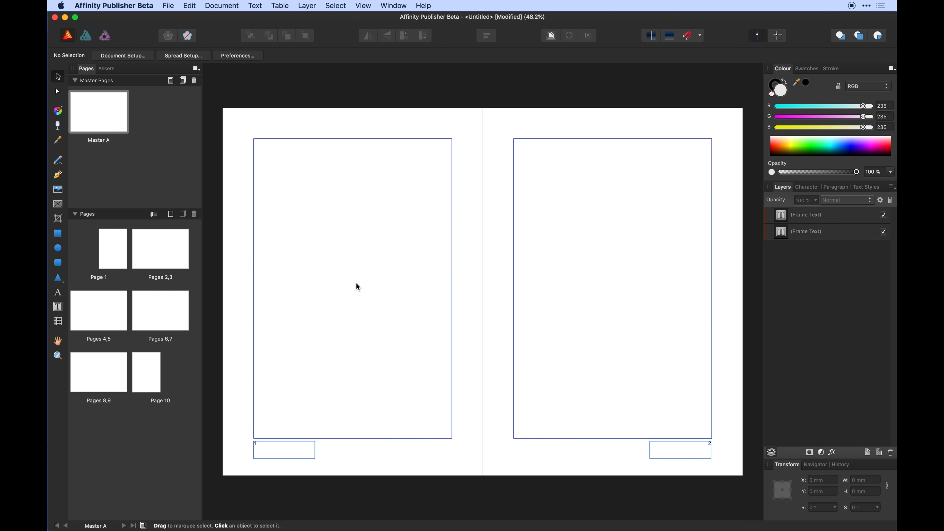
- Save the document as FirstPublisherDoc in the Documents folder
key(super+s)
text(FirstPublisherDoc)
click(472, 177)
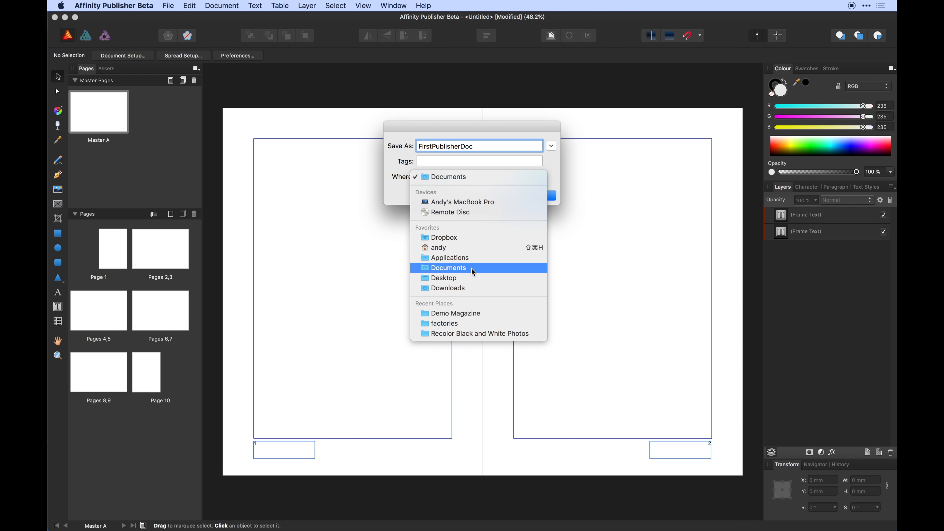
click(473, 269)
key(Return)
- Examine page 1 and the spreads through page 10 to check how the master's page numbers are applied
click(282, 439)
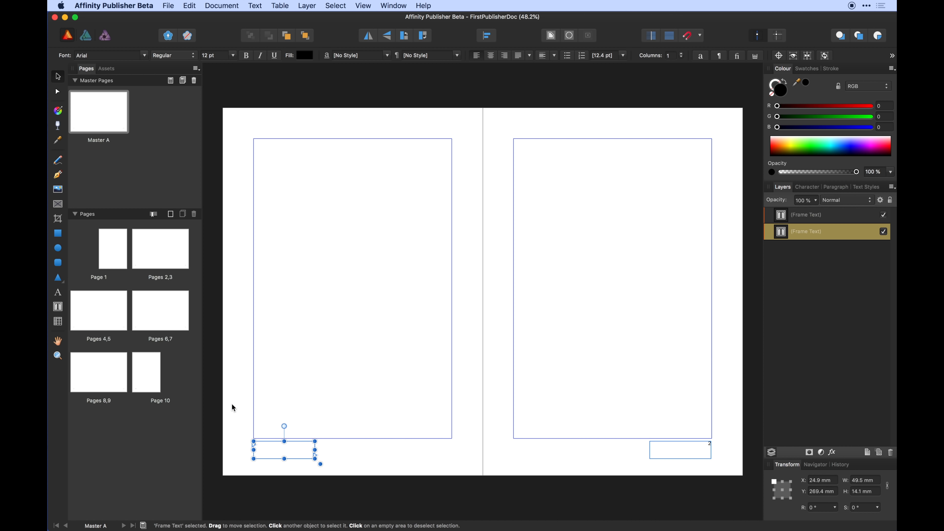
click(314, 366)
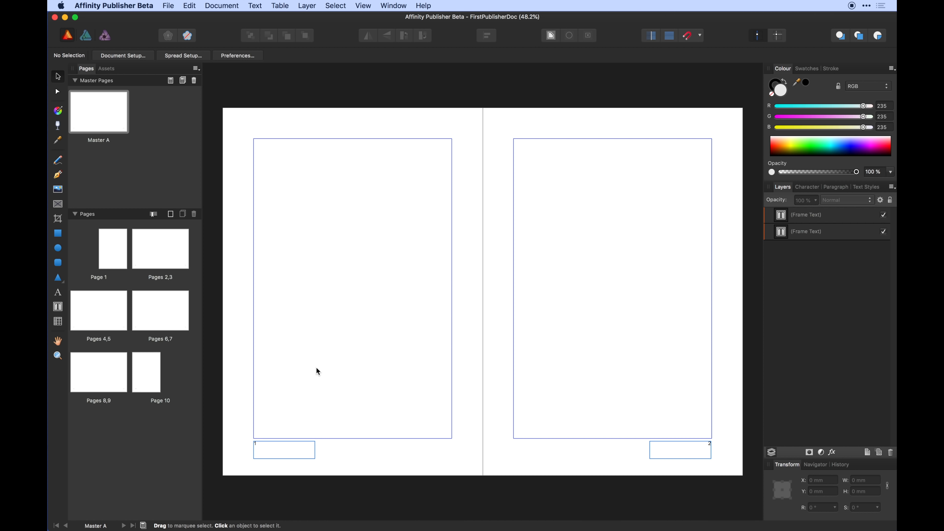
click(115, 248)
double_click(116, 251)
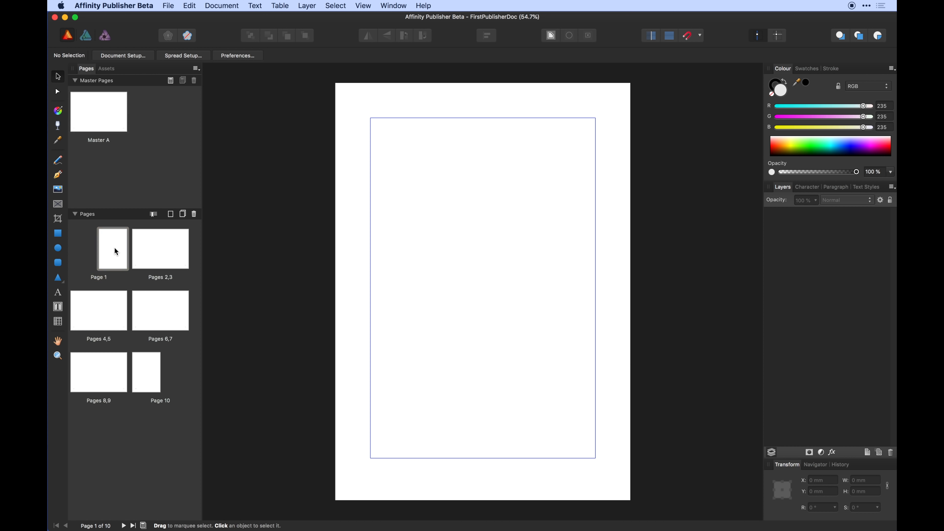
click(163, 259)
double_click(146, 261)
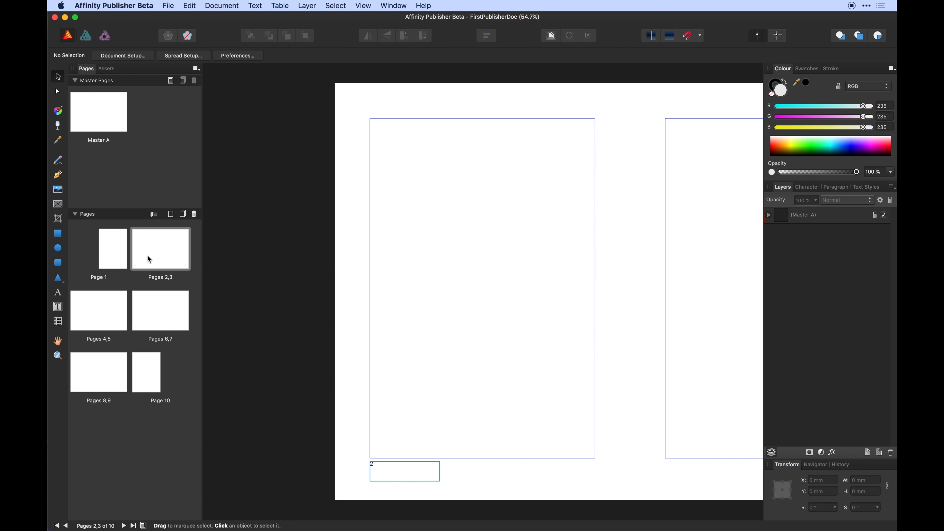
scroll(320, 278, right, 5)
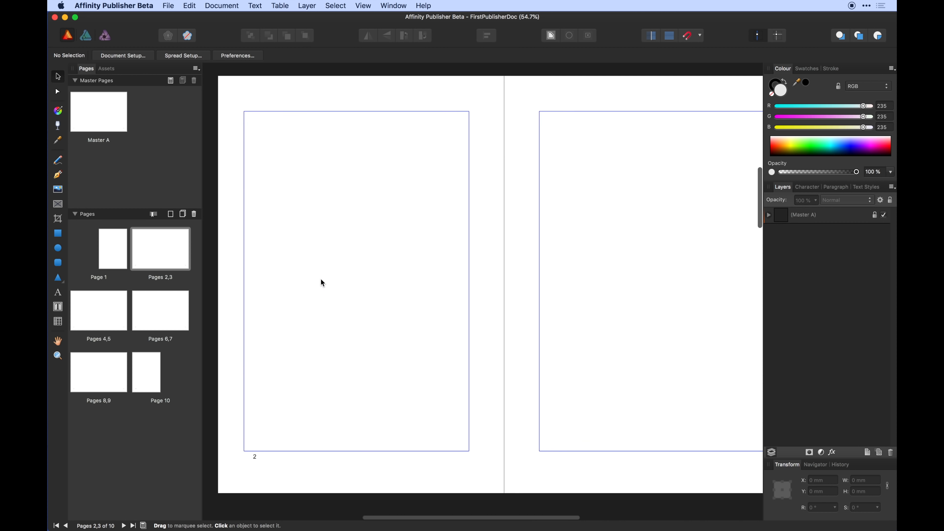
double_click(156, 253)
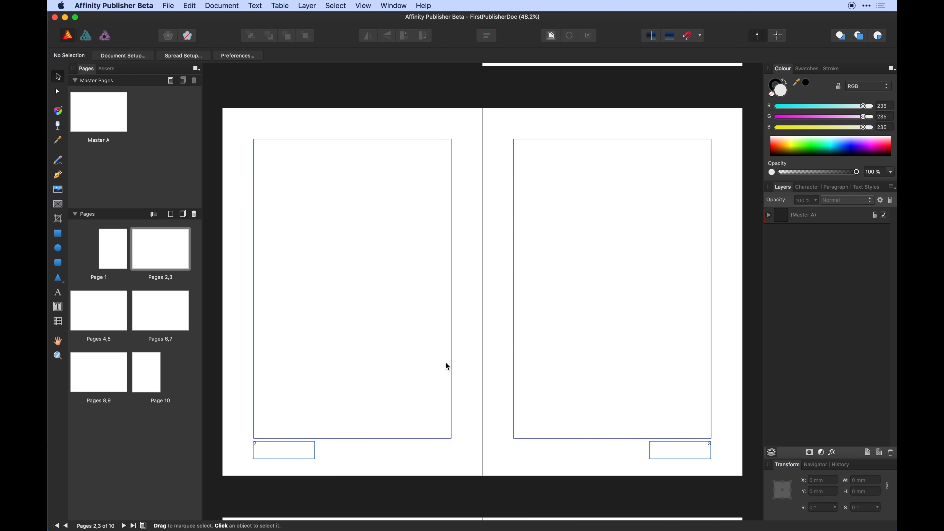
scroll(447, 366, down, 10)
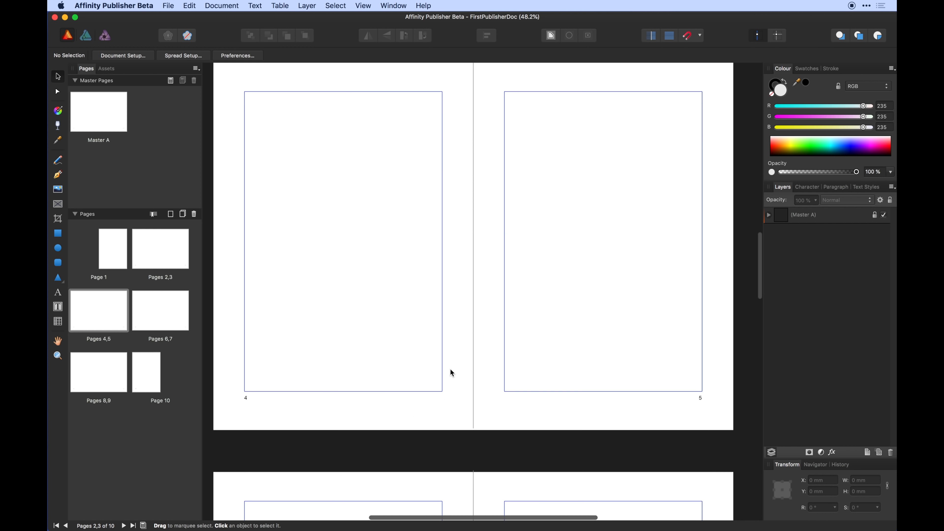
scroll(451, 370, down, 10)
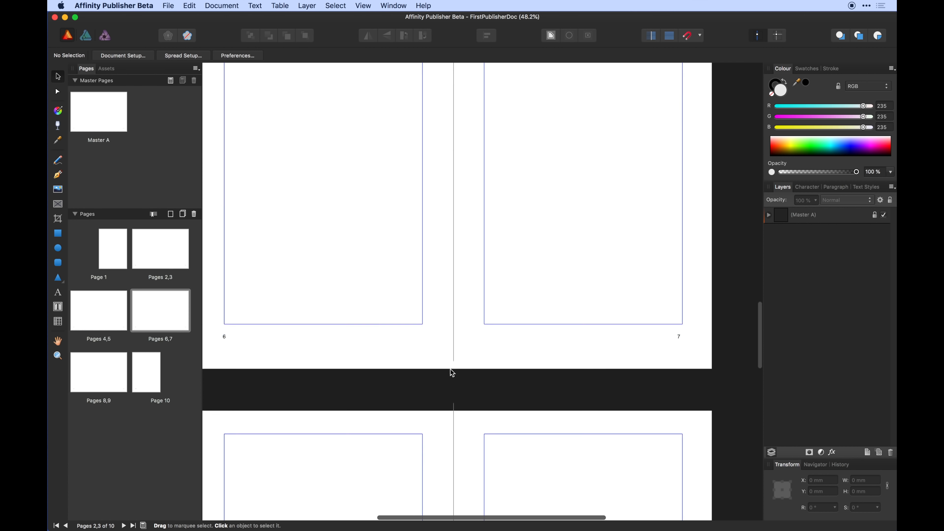
scroll(450, 369, down, 10)
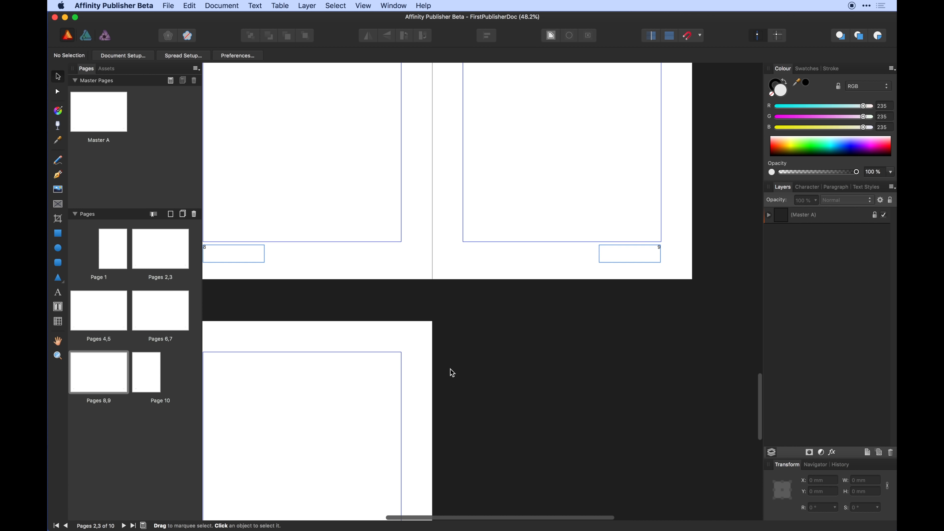
scroll(438, 377, down, 10)
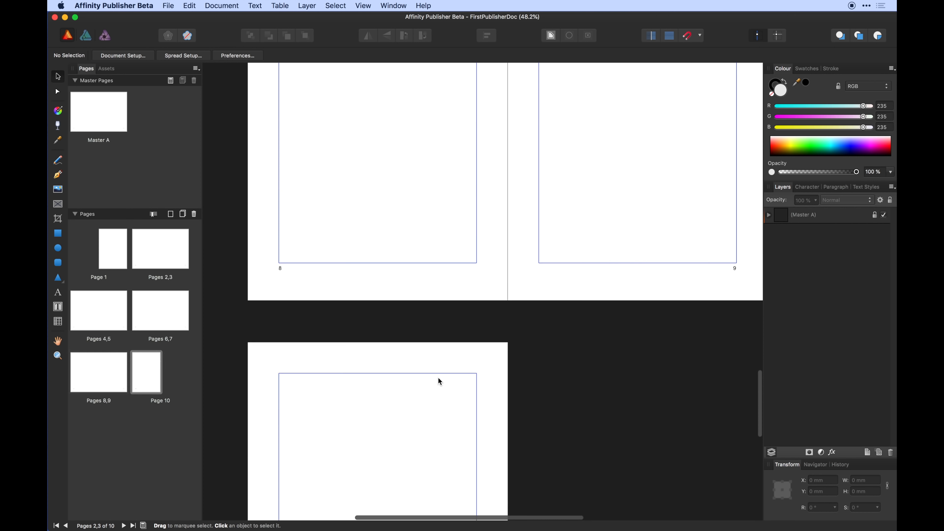
scroll(437, 377, up, 20)
scroll(438, 377, right, 5)
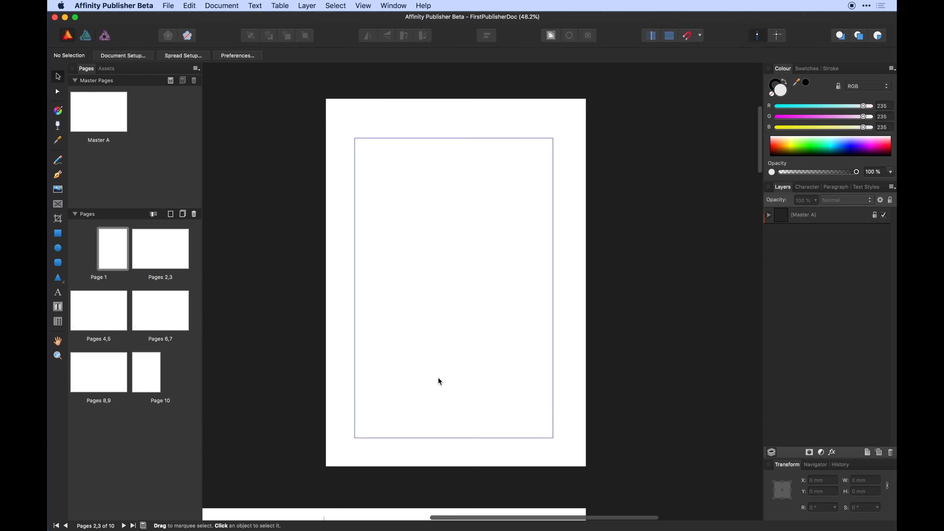
scroll(438, 377, down, 10)
scroll(438, 377, left, 4)
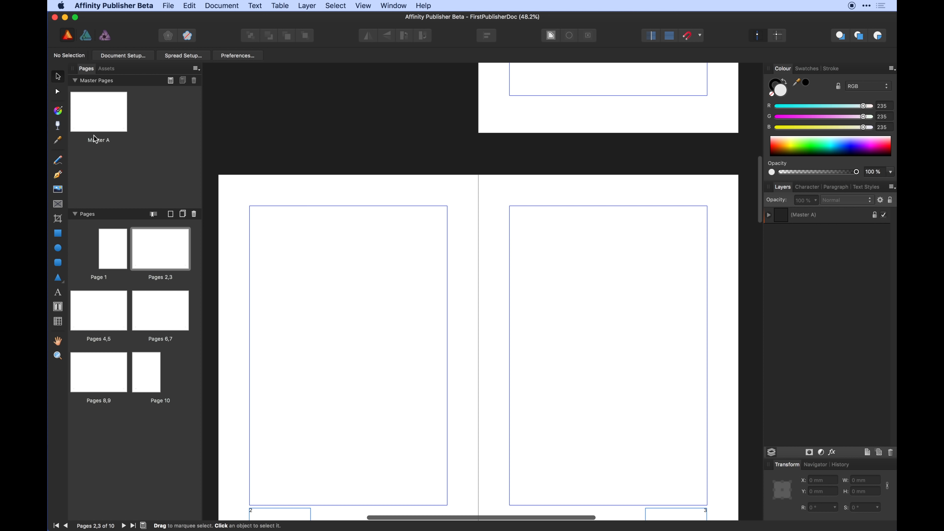
- Place ahmed-carter-433915-unsplash.jpg from Downloads on Master A at about 133 × 200 mm and move it to the right page's upper inner corner
double_click(100, 128)
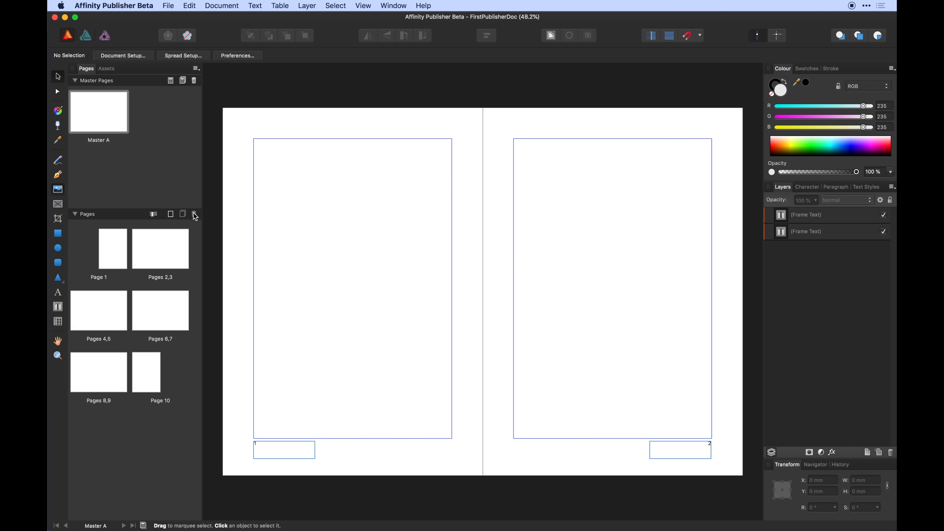
click(416, 126)
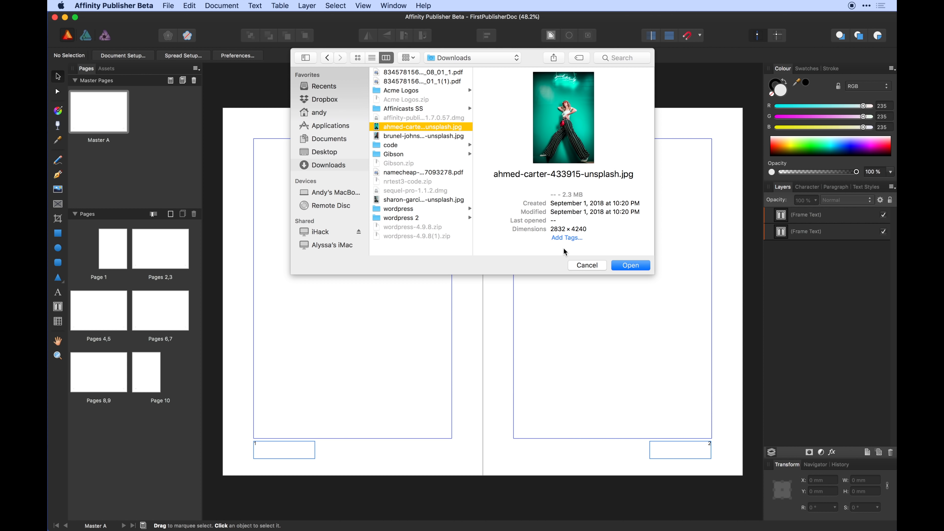
click(630, 265)
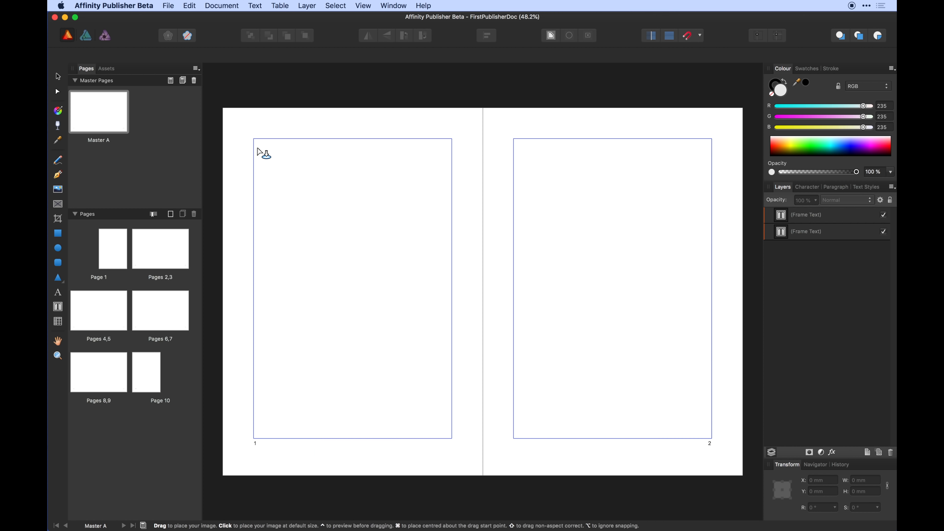
drag(224, 108, 418, 340)
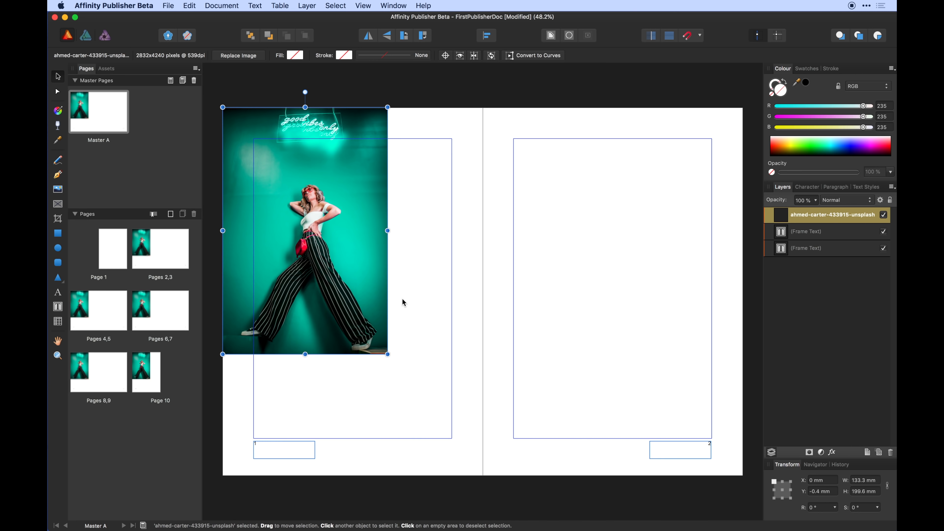
drag(331, 286, 592, 289)
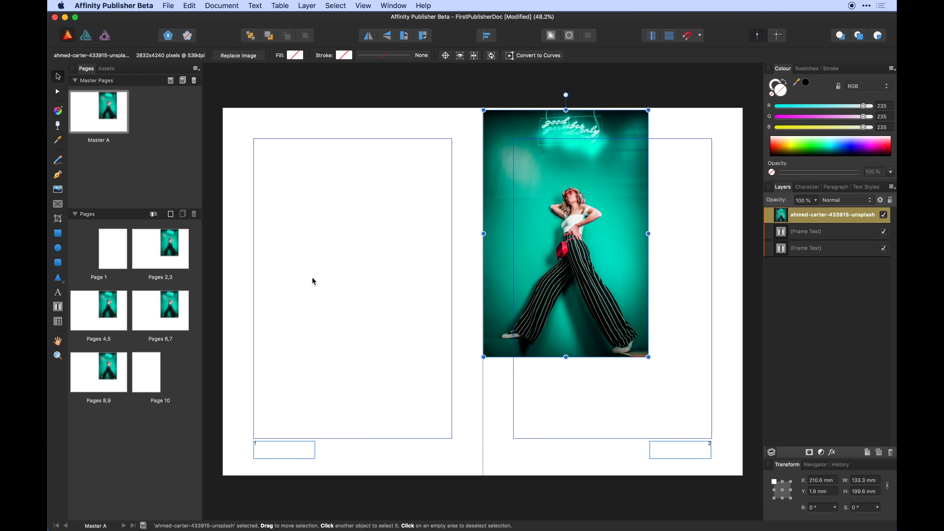
- Check the placed photo on pages 2 and 3, and delete it from Master A
click(157, 262)
double_click(158, 262)
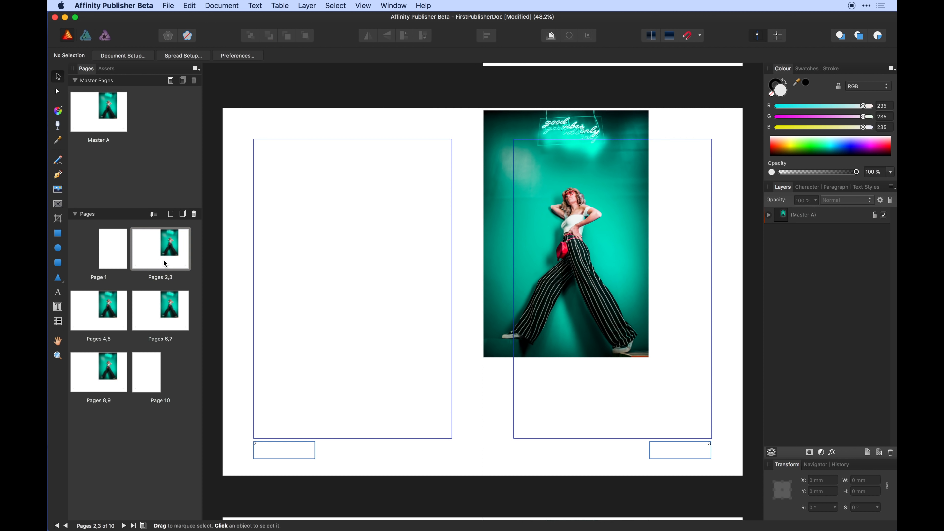
double_click(179, 262)
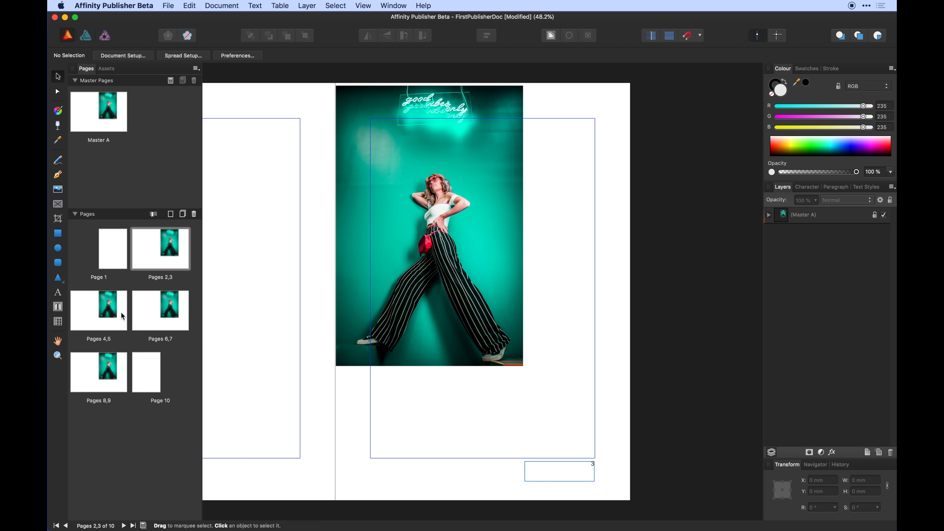
double_click(113, 126)
click(553, 194)
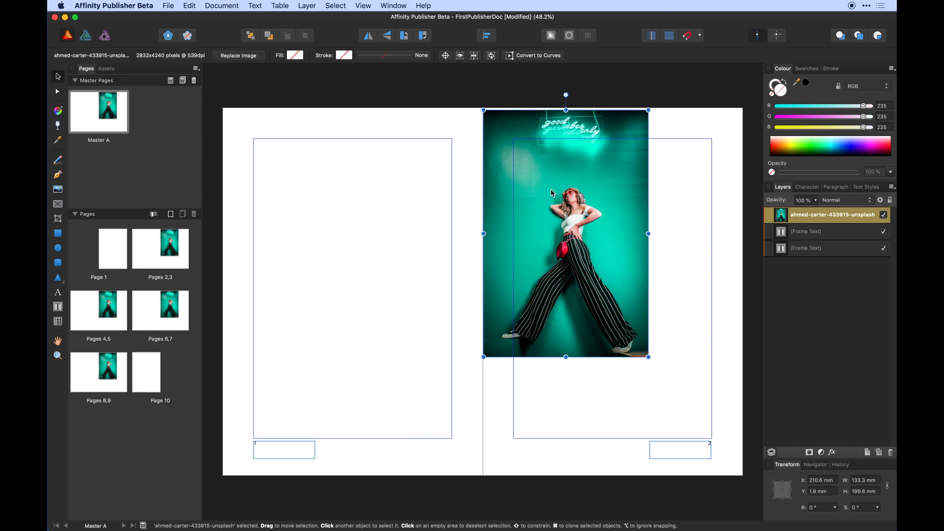
key(Delete)
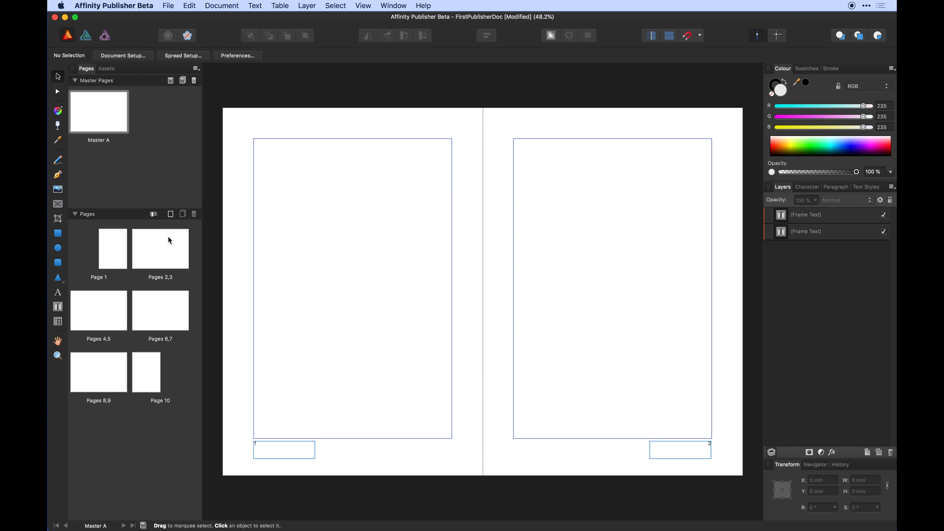
- Draw a portrait picture frame of about 65 × 140 mm on page 2
double_click(169, 248)
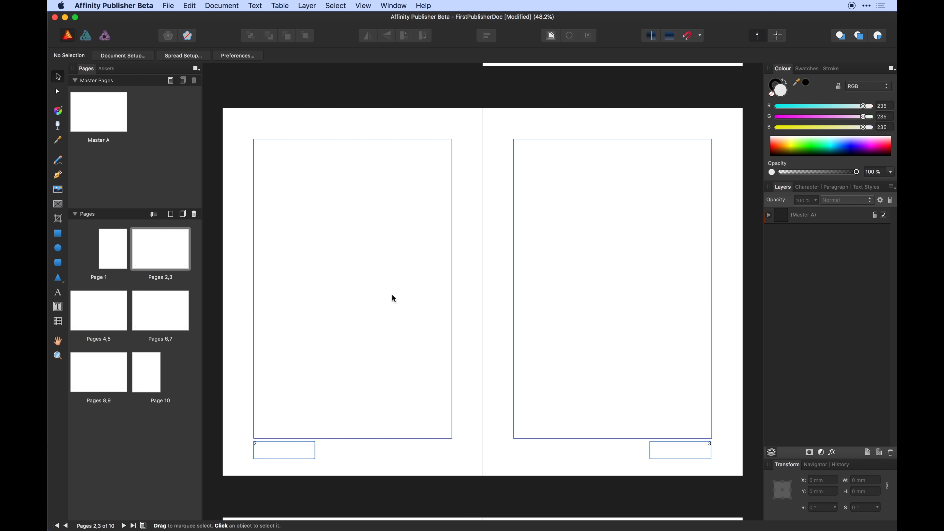
scroll(394, 294, right, 3)
scroll(394, 294, up, 1)
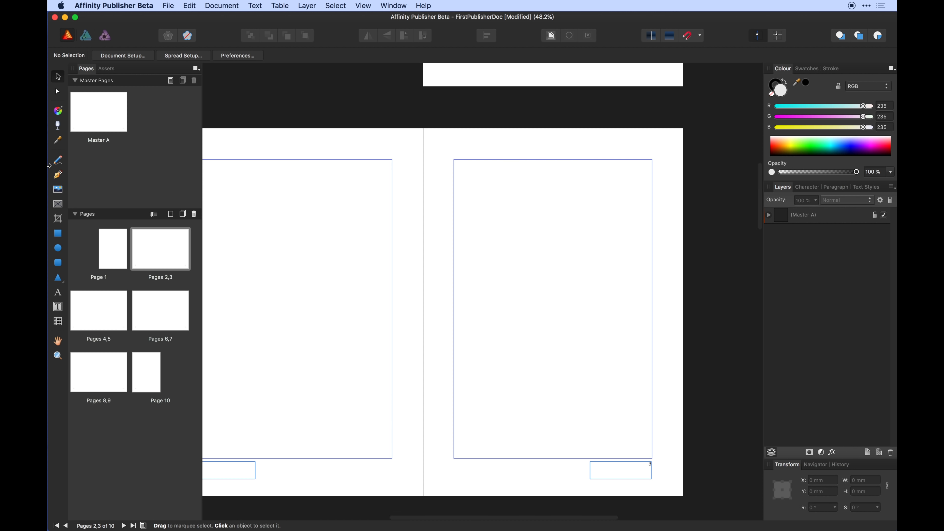
click(58, 204)
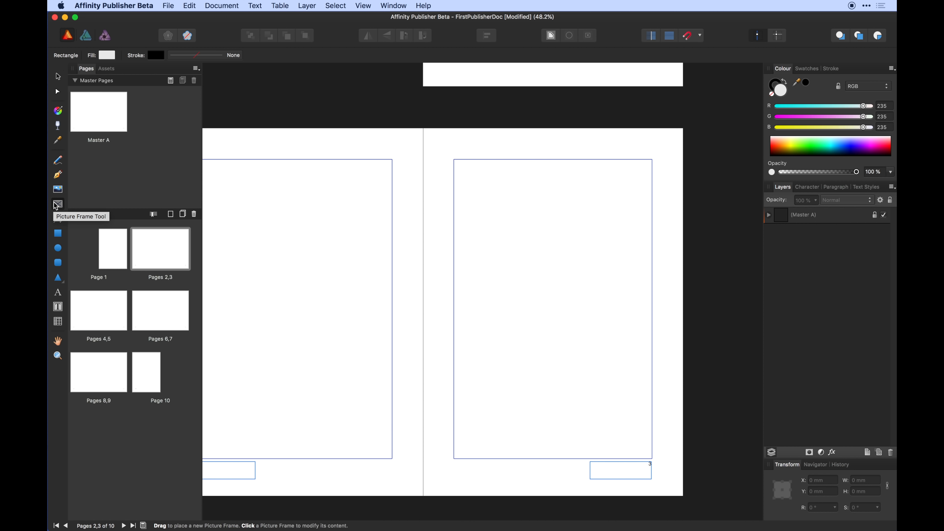
drag(252, 201, 331, 376)
- Duplicate the picture frame twice to form an aligned row of three frames about 228 mm wide across pages 2 and 3
mouse_move(290, 273)
mouse_down()
mouse_move(392, 283)
mouse_move(500, 274)
mouse_up()
shift+click(394, 278)
click(309, 276)
key(v)
shift+click(373, 261)
shift+click(470, 270)
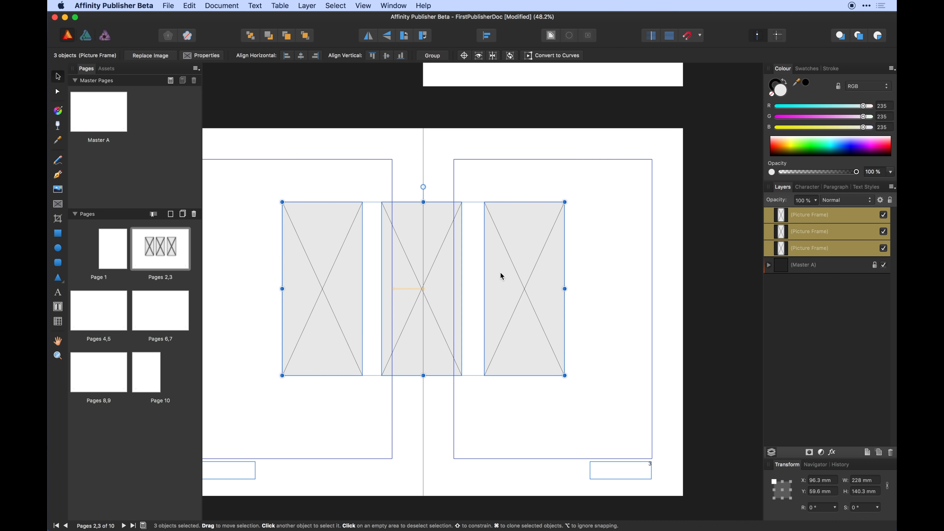
click(428, 106)
click(315, 274)
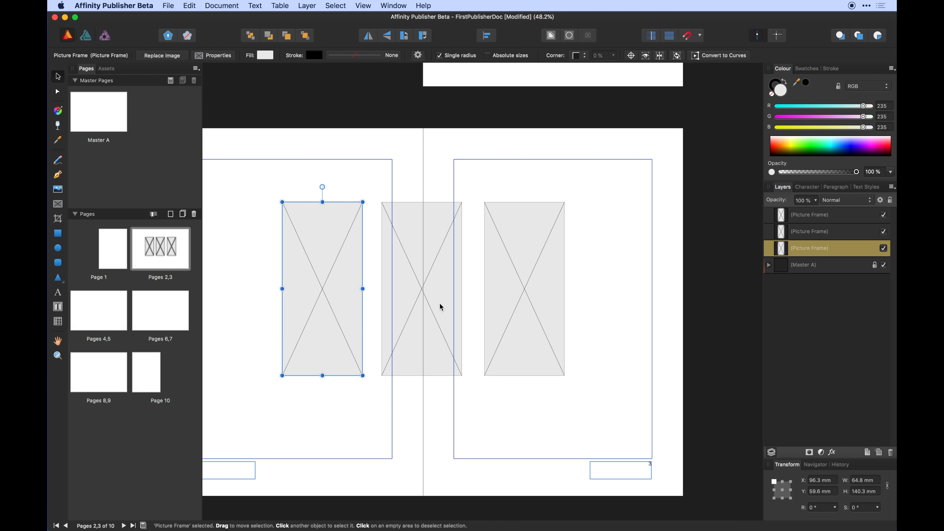
click(438, 305)
click(558, 268)
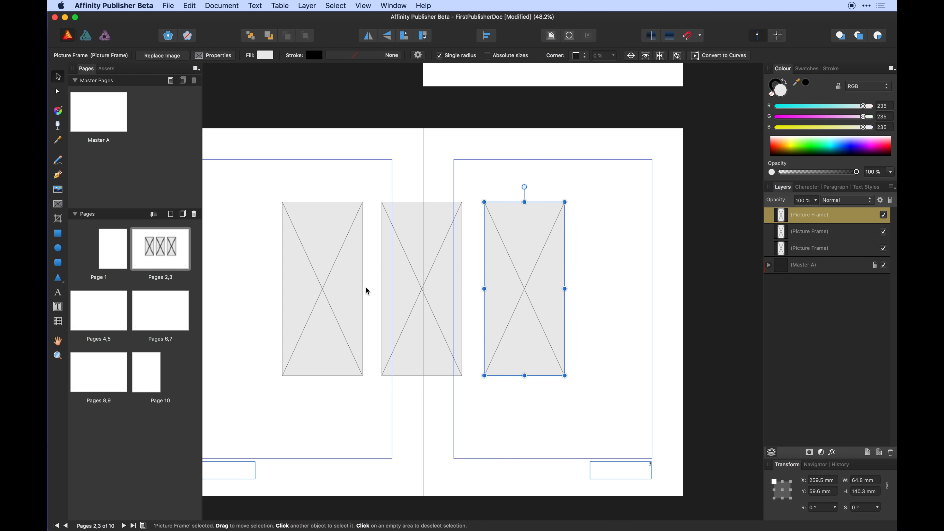
click(313, 268)
- Load the ahmed-carter-433915, brunel-johnson-381896 and sharon-garcia-456779 unsplash images from Downloads together for placement
click(161, 6)
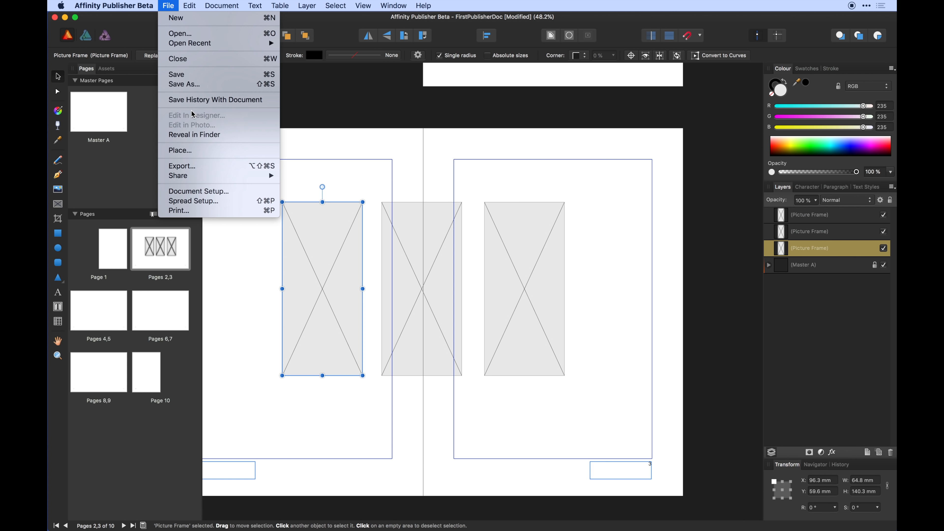
click(56, 193)
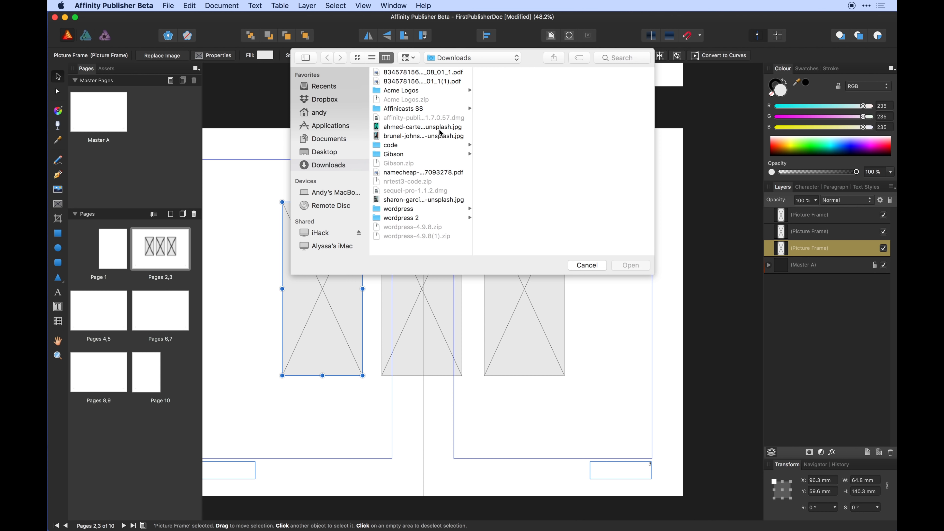
click(439, 129)
click(452, 135)
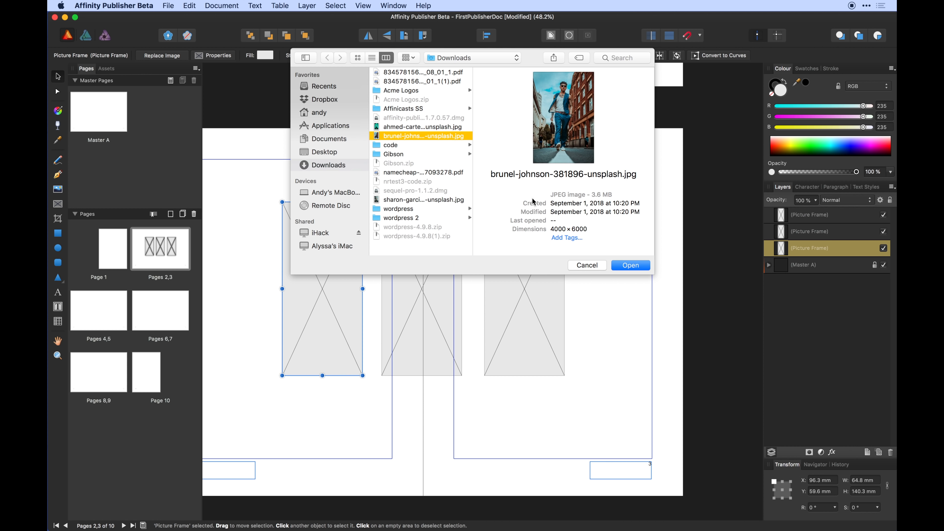
super+click(431, 200)
super+click(429, 127)
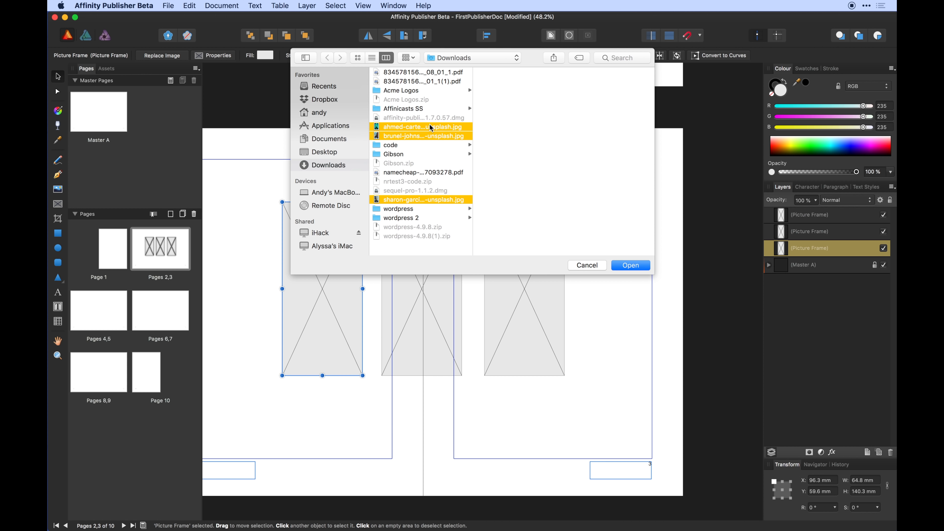
click(631, 265)
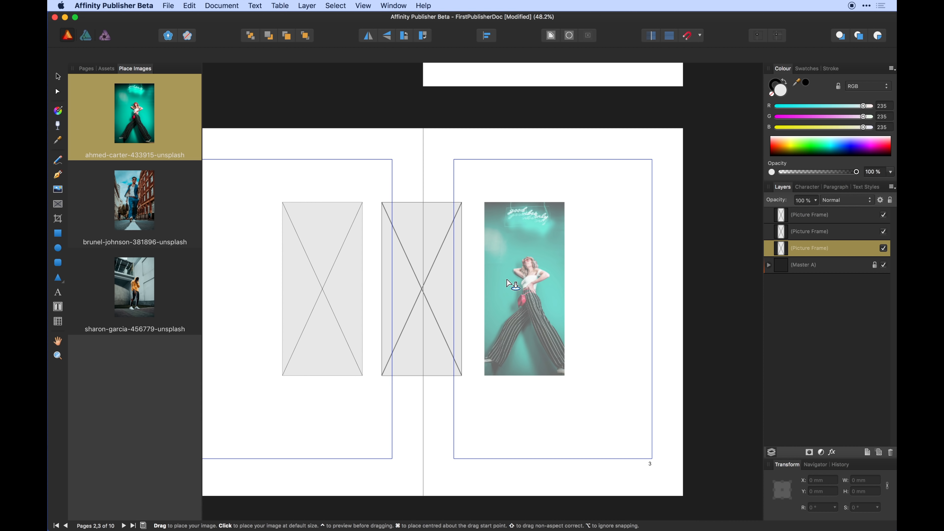
- Place the brunel-johnson image in the middle picture frame, ahmed-carter in the left one and sharon-garcia in the right one
key(Down)
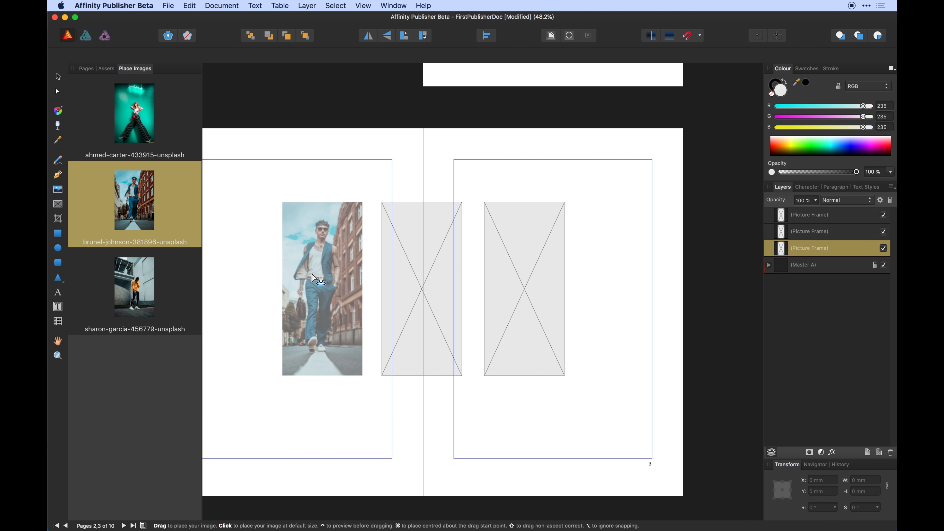
click(438, 279)
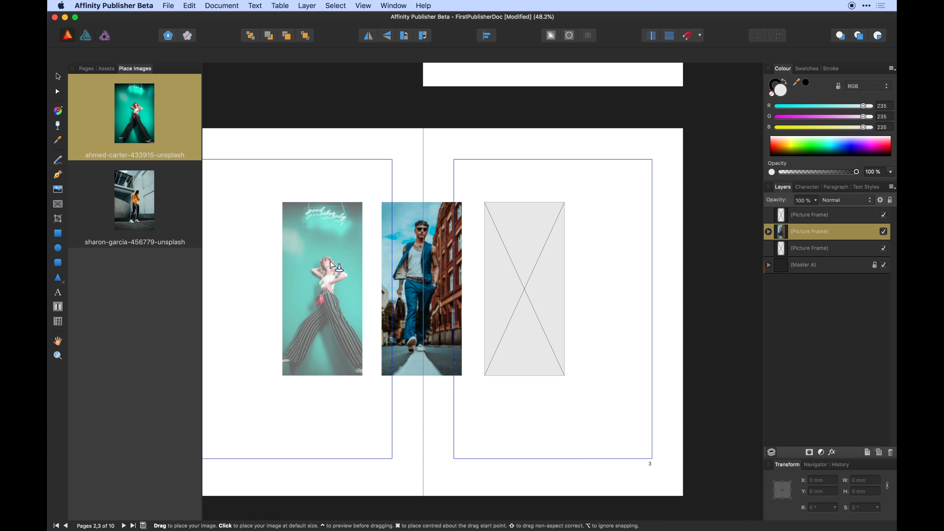
click(332, 267)
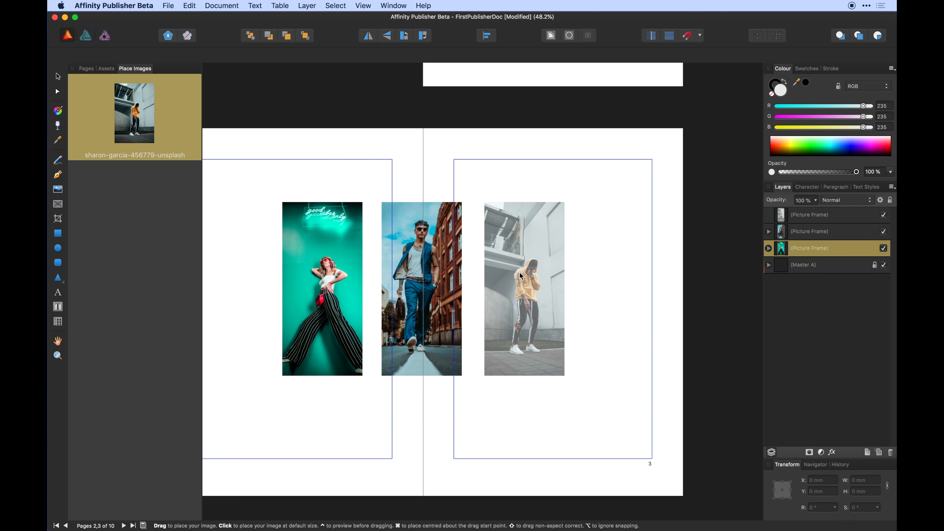
click(519, 271)
click(535, 174)
- Widen the ahmed-carter picture frame to about 104 mm by moving its outer edge away from the spine
scroll(535, 174, left, 5)
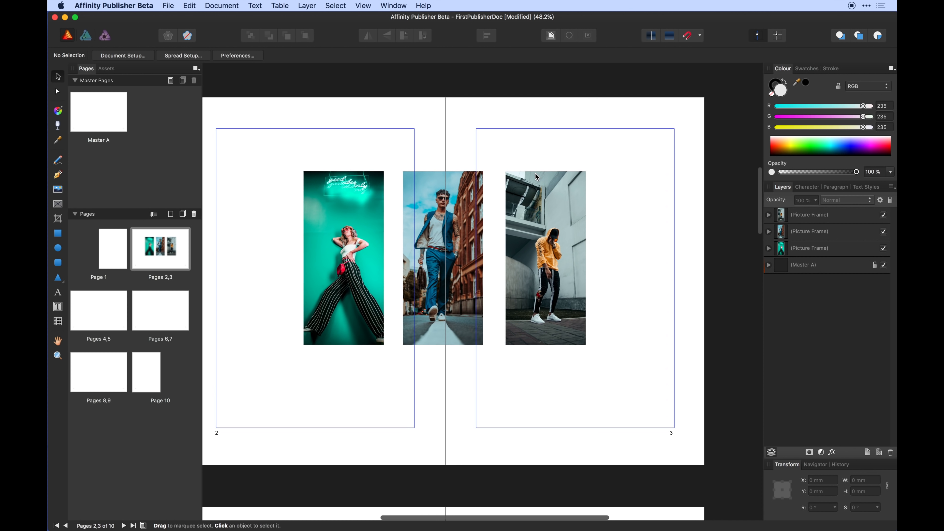
scroll(535, 177, right, 2)
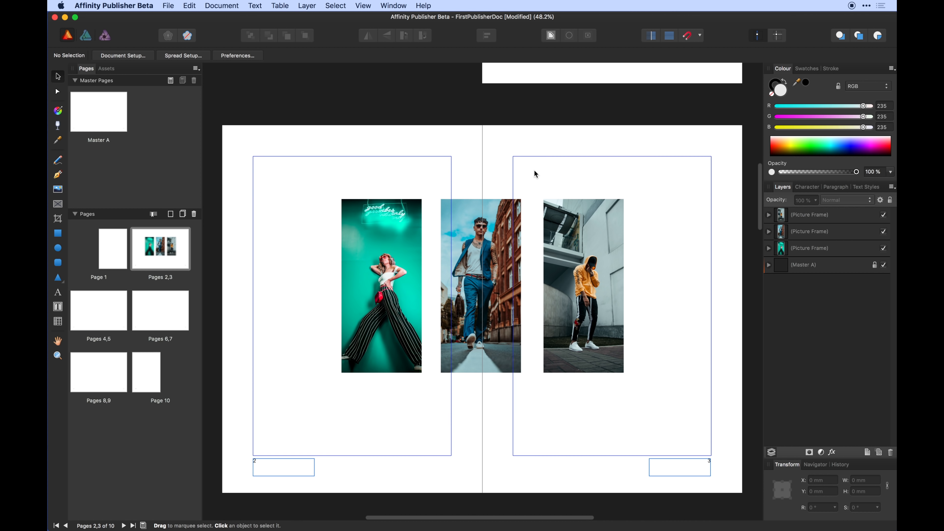
click(442, 235)
click(344, 275)
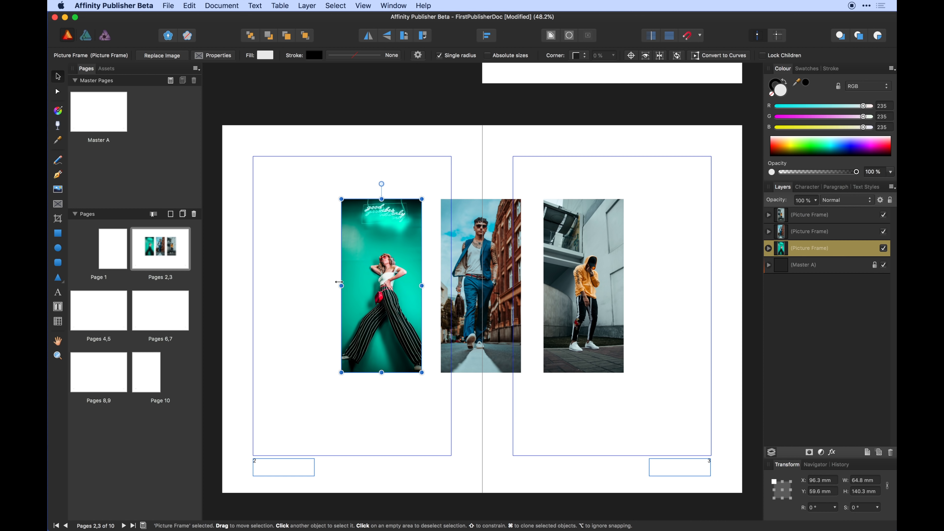
drag(342, 286, 292, 435)
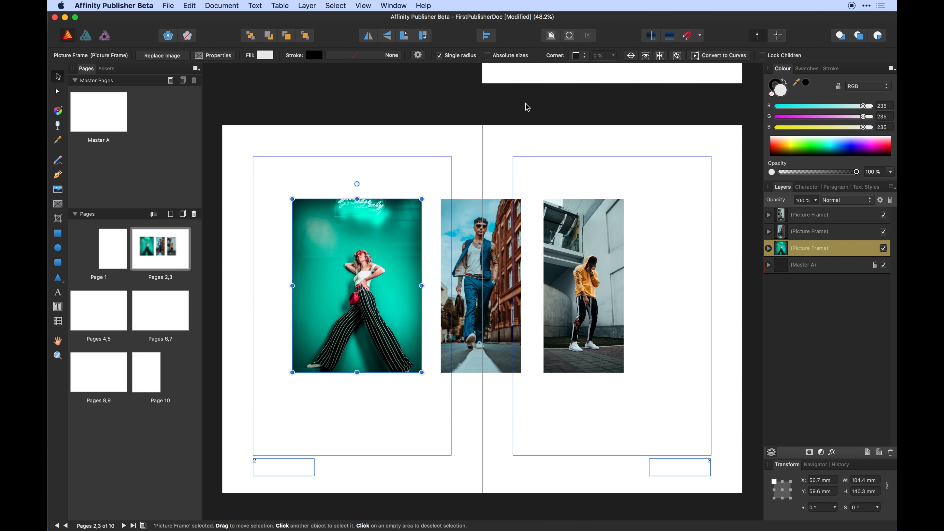
- Try the bottom-right anchor for the ahmed-carter frame, settle on the top-left anchor, and narrow the frame to about 69 mm
click(216, 56)
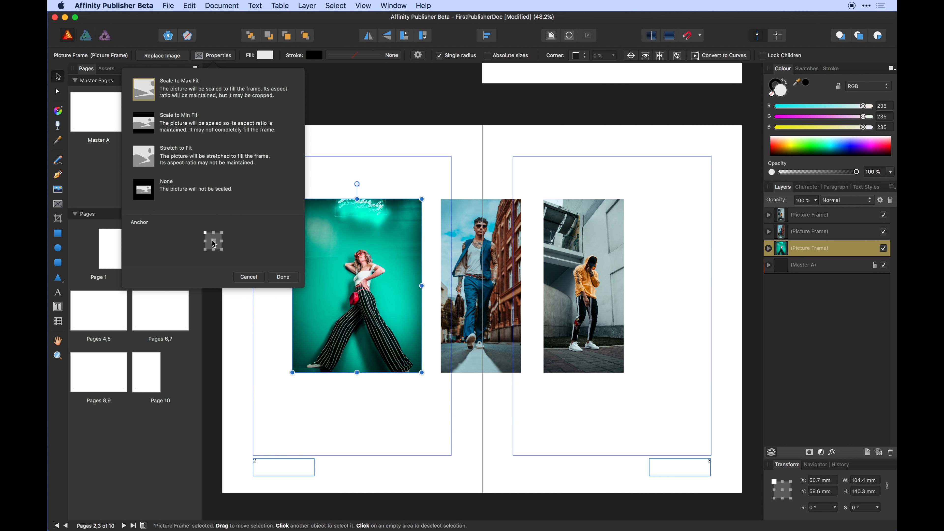
click(223, 249)
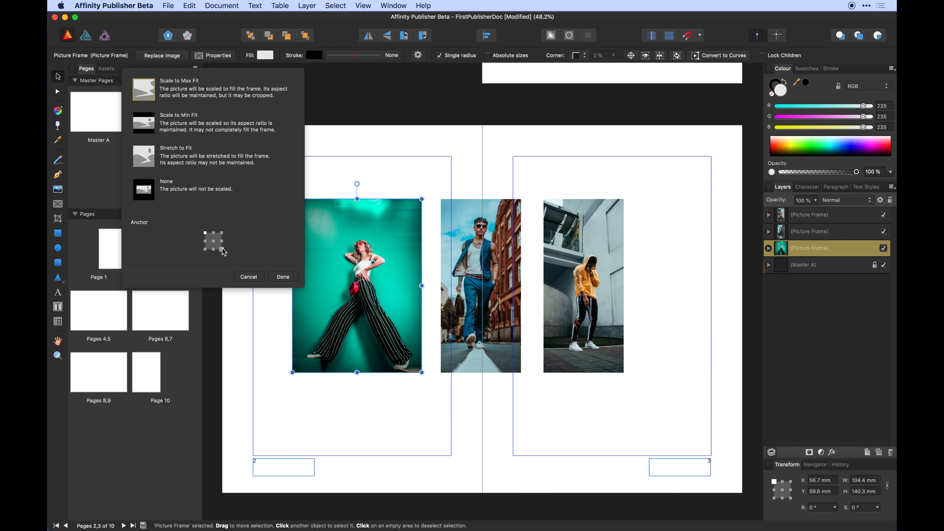
click(207, 234)
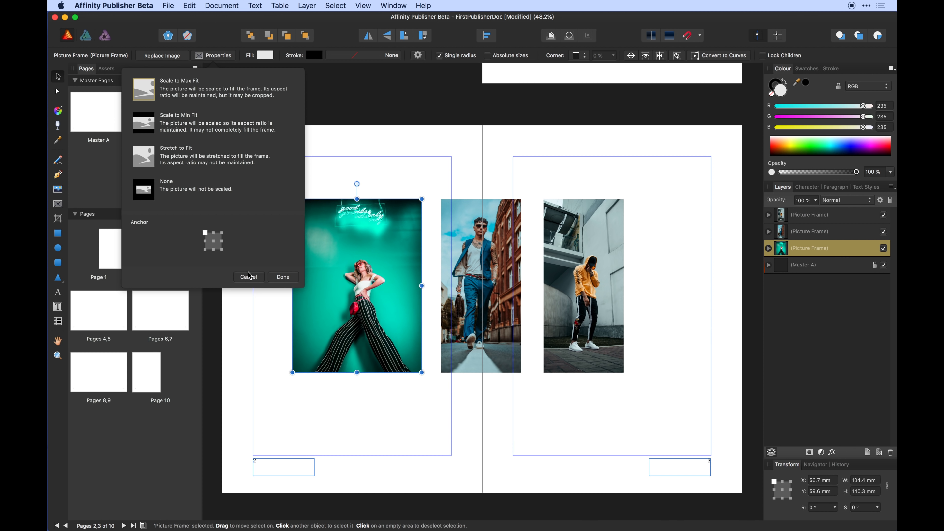
click(281, 276)
drag(292, 285, 338, 314)
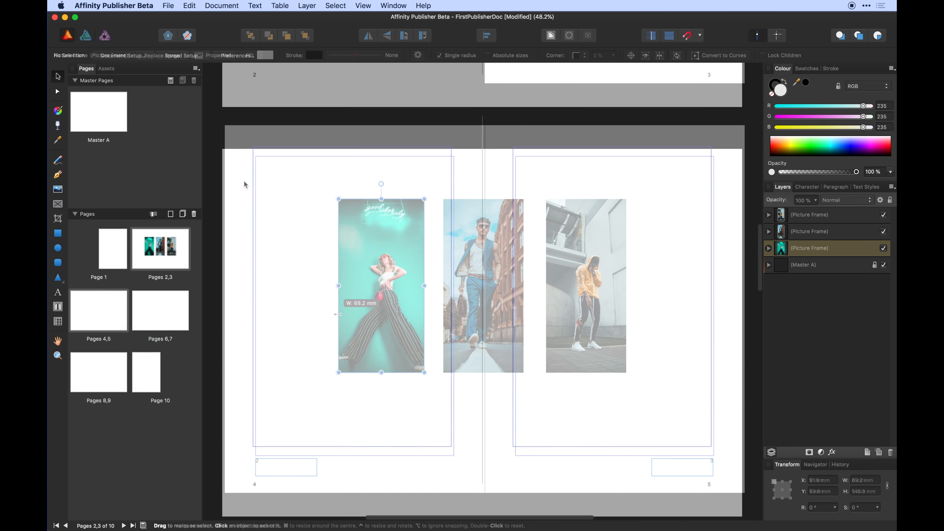
- Draw a text frame of about 98 × 175 mm inside the margins of page 4
scroll(243, 180, down, 5)
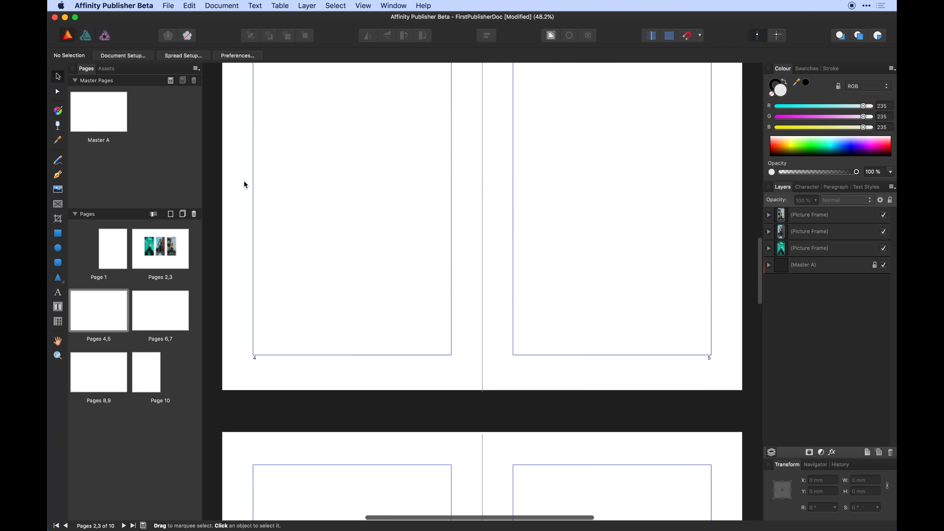
scroll(244, 180, up, 4)
scroll(244, 182, right, 1)
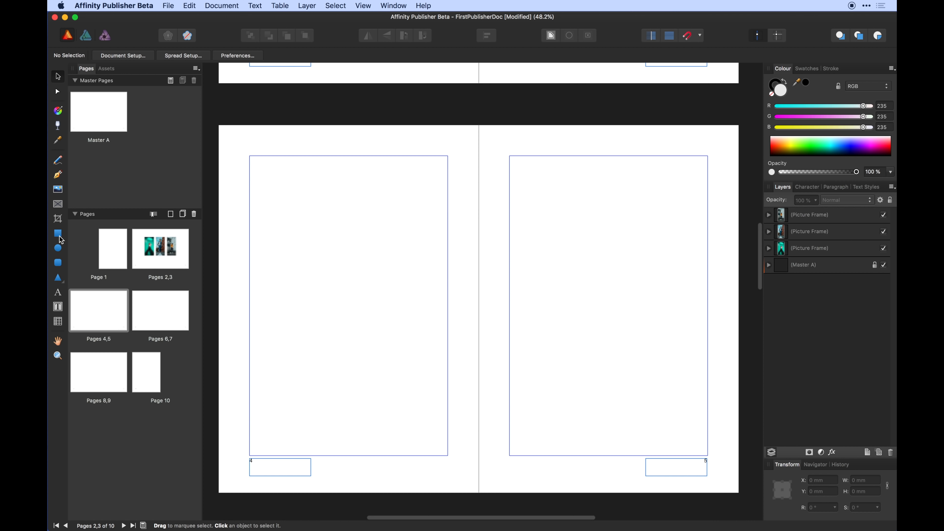
click(57, 307)
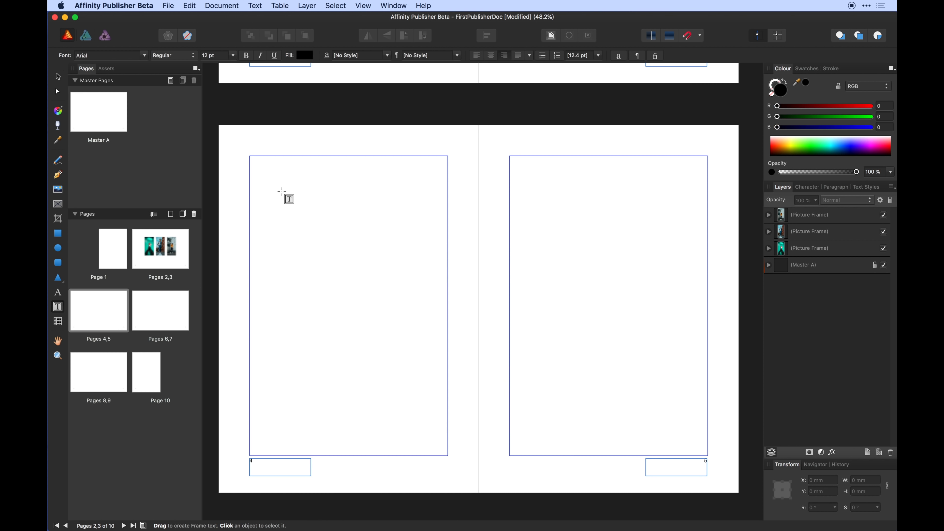
drag(282, 192, 403, 408)
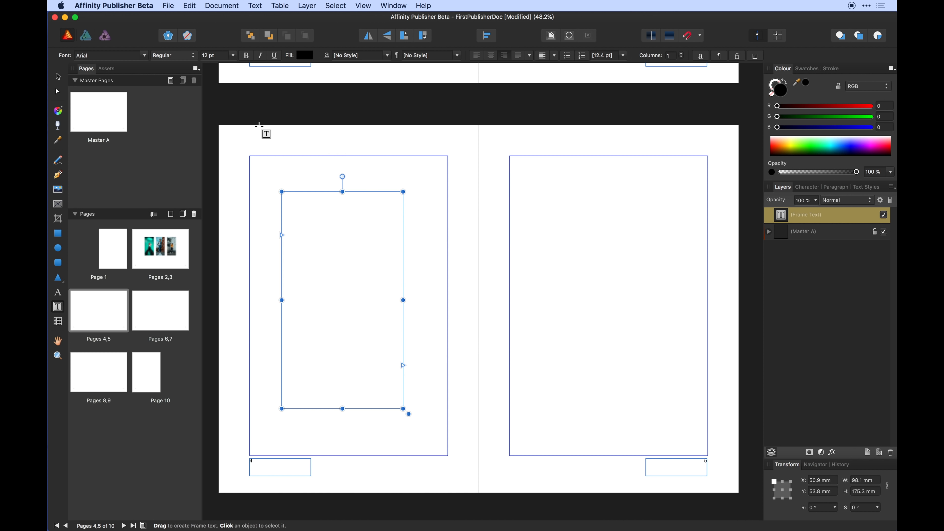
- Fill the text frame on page 4 with filler text and align it left
click(189, 5)
mouse_move(255, 6)
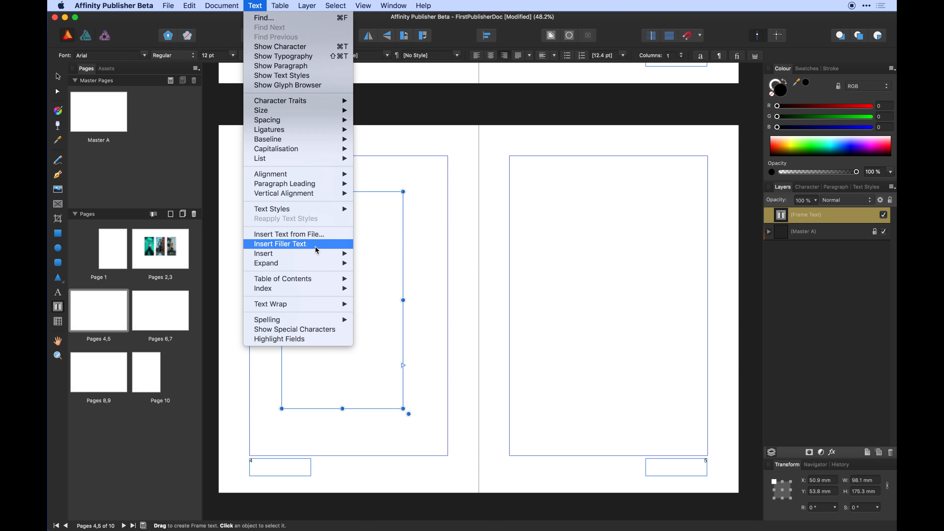
click(308, 243)
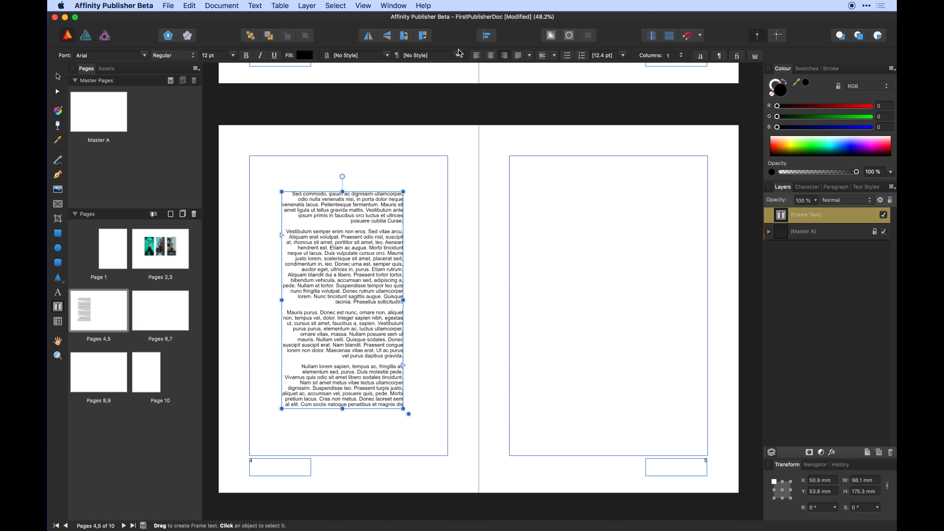
click(476, 55)
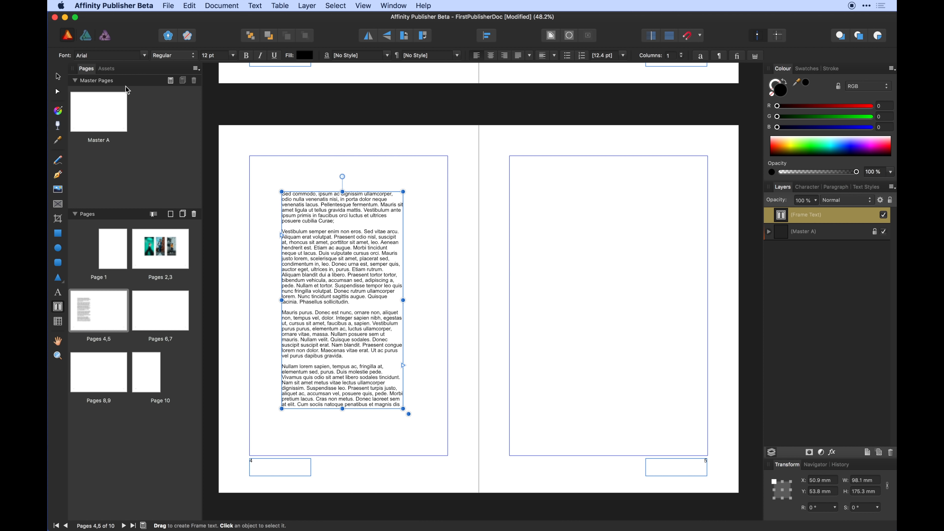
- Choose Avenir as the font for the text frame on page 4
click(138, 56)
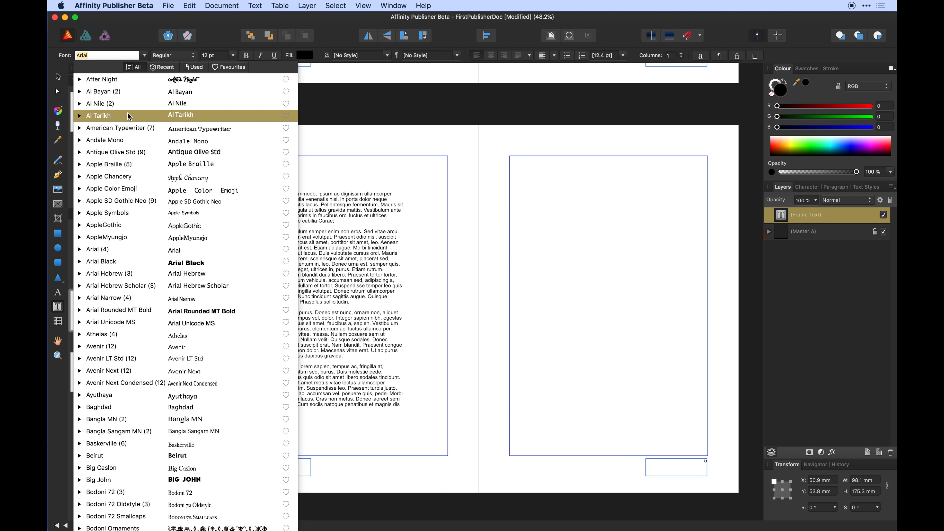
scroll(136, 280, down, 4)
click(135, 271)
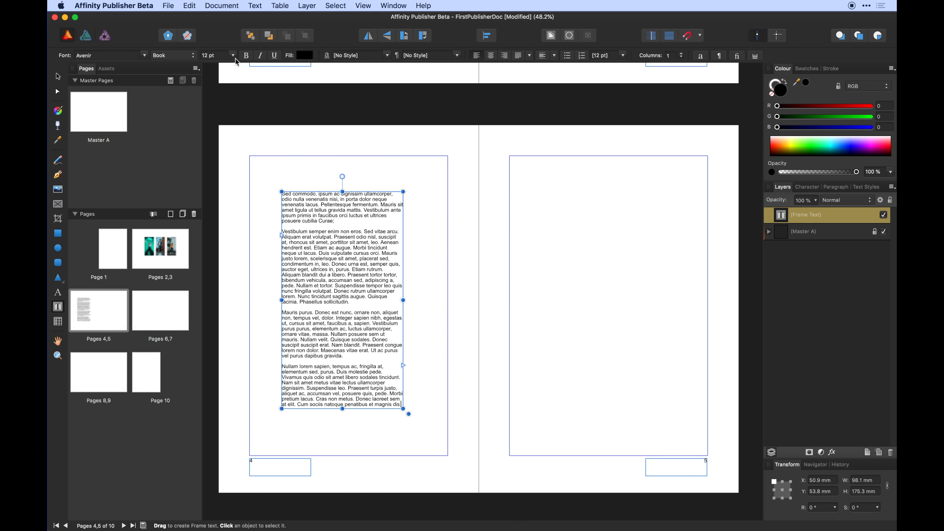
- Set the leading of the text on page 4 to 16 pt
click(623, 57)
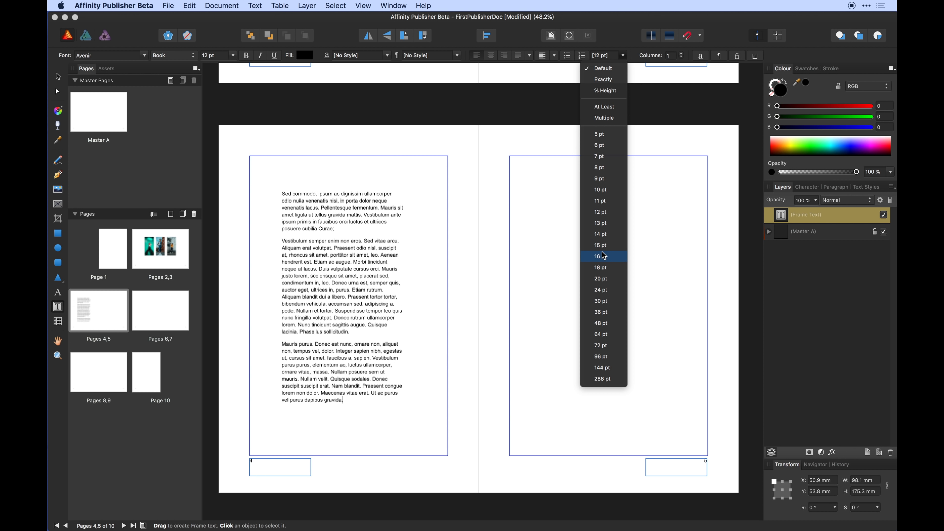
click(605, 262)
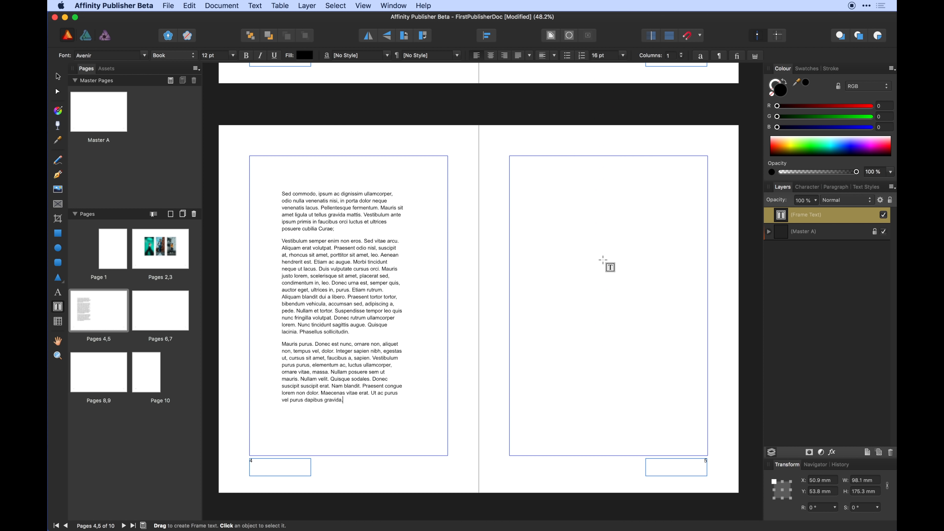
key(Escape)
- Move the text frame to the top-left corner of page 4's margins and narrow it to about 85 mm
click(54, 78)
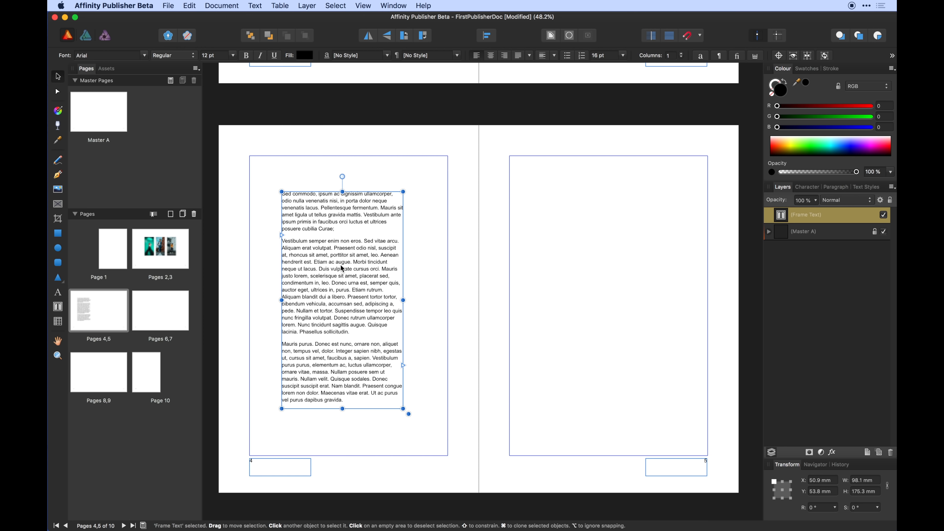
drag(342, 268, 310, 232)
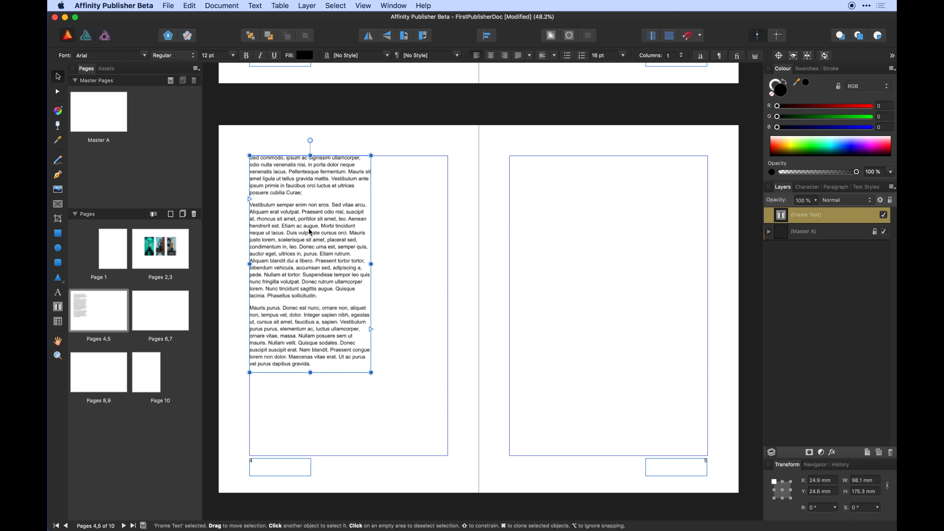
click(406, 241)
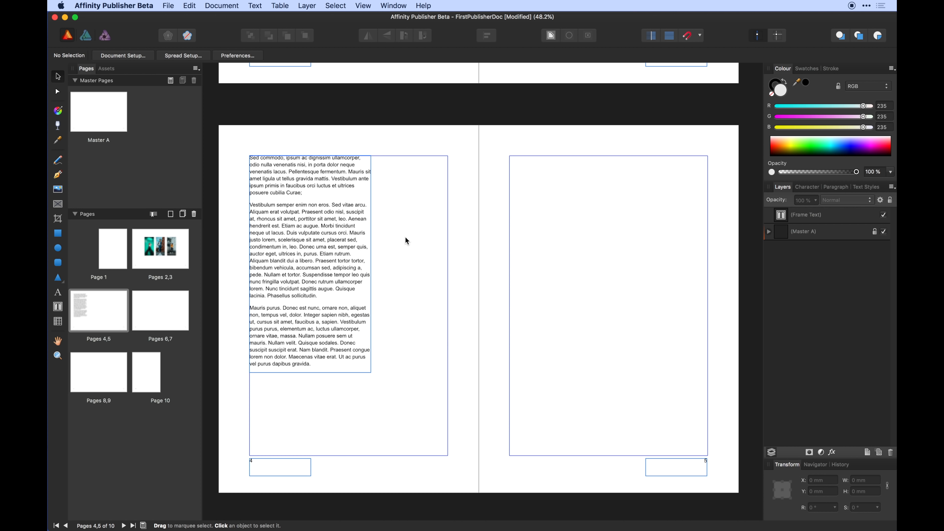
click(300, 244)
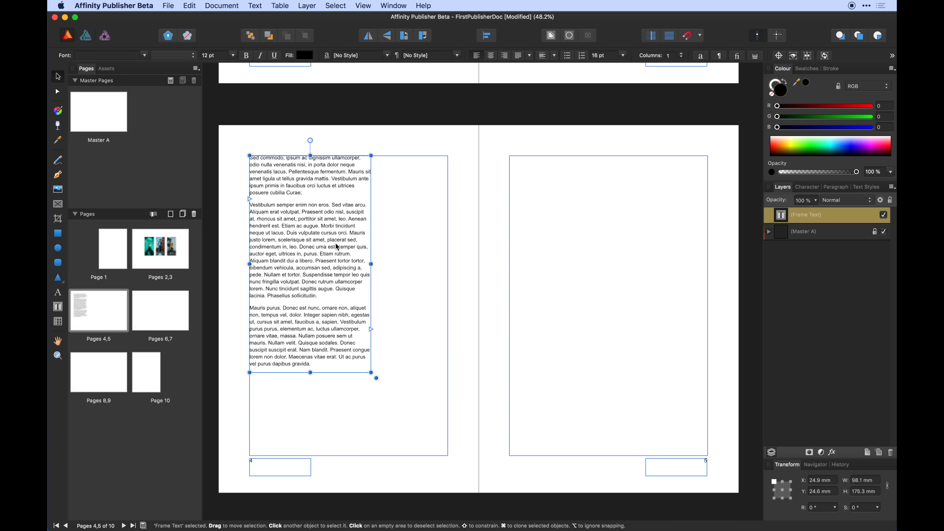
drag(371, 264, 353, 301)
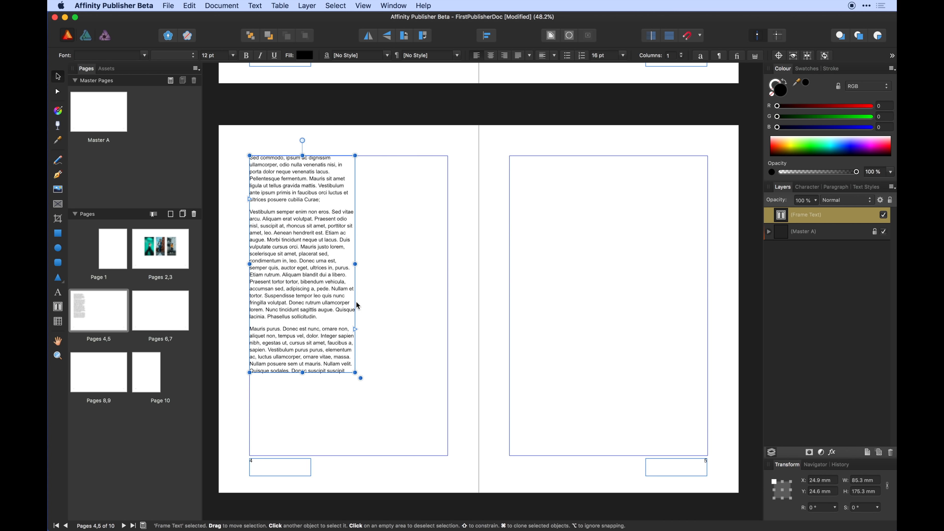
- Divide the text frame into three columns and enlarge it to fill the page 4 margins, about 160 × 243 mm
click(681, 54)
click(681, 54)
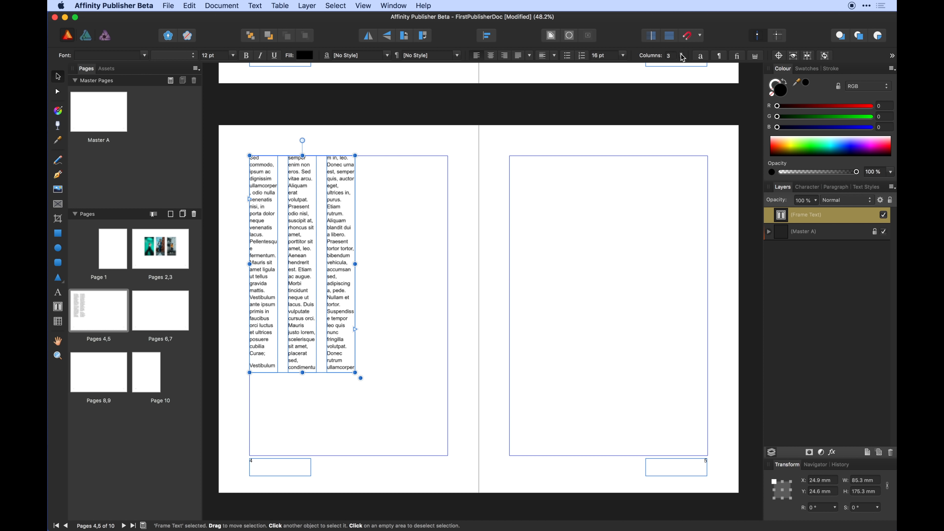
drag(355, 263, 448, 272)
click(470, 213)
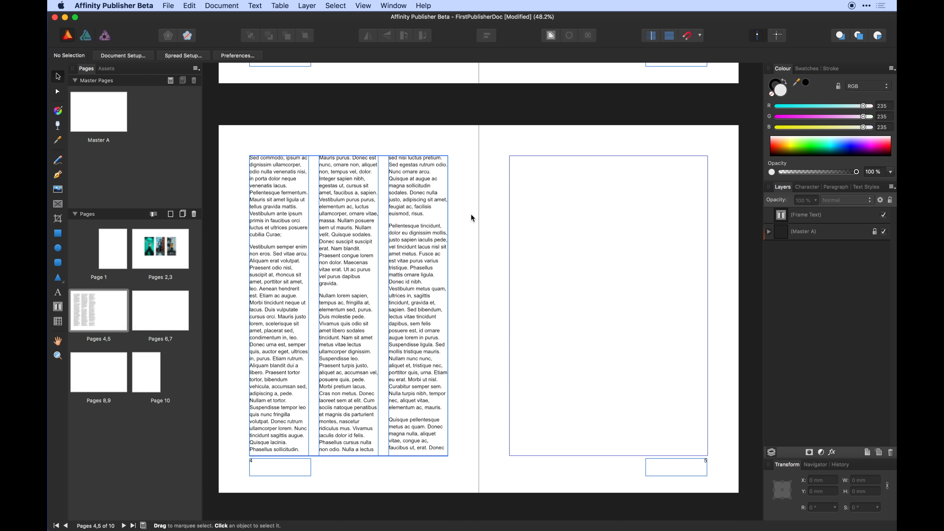
- Open the Text Frame settings for the three-column frame and set its first column's width to 60 mm
click(386, 220)
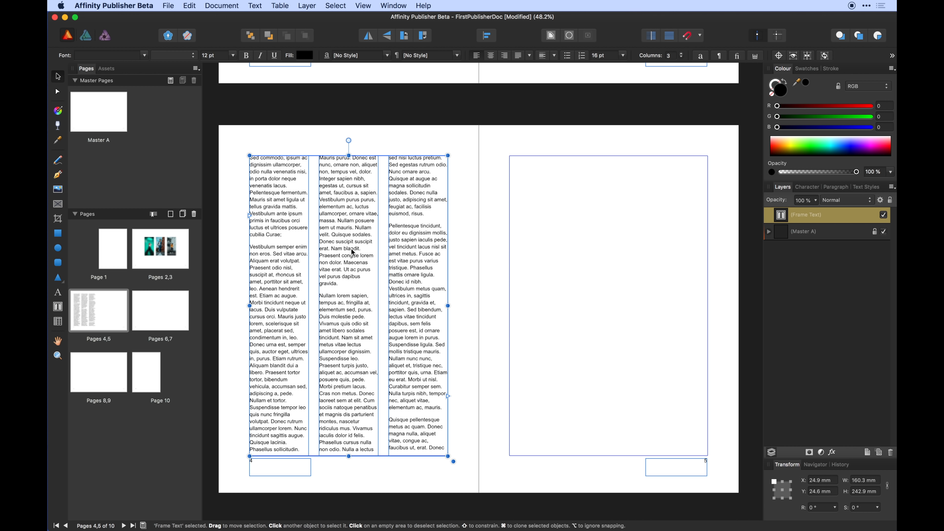
click(363, 6)
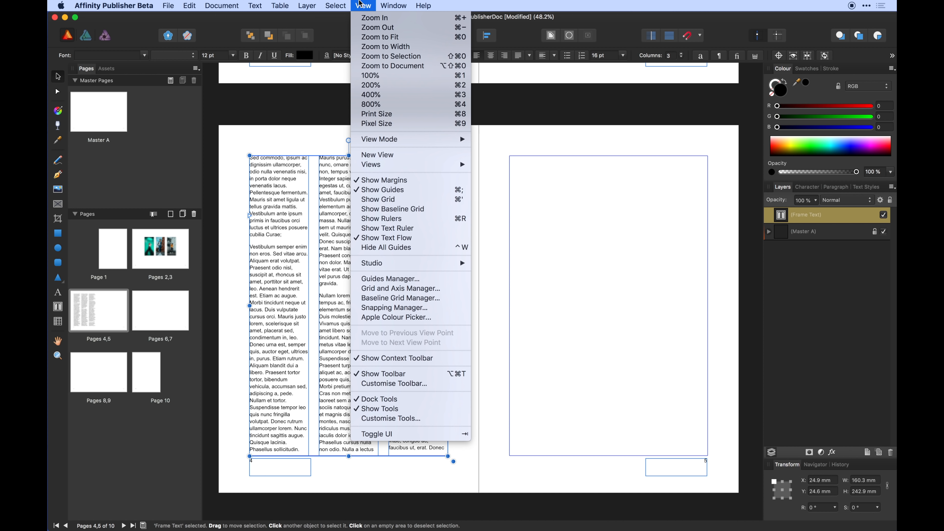
mouse_move(417, 264)
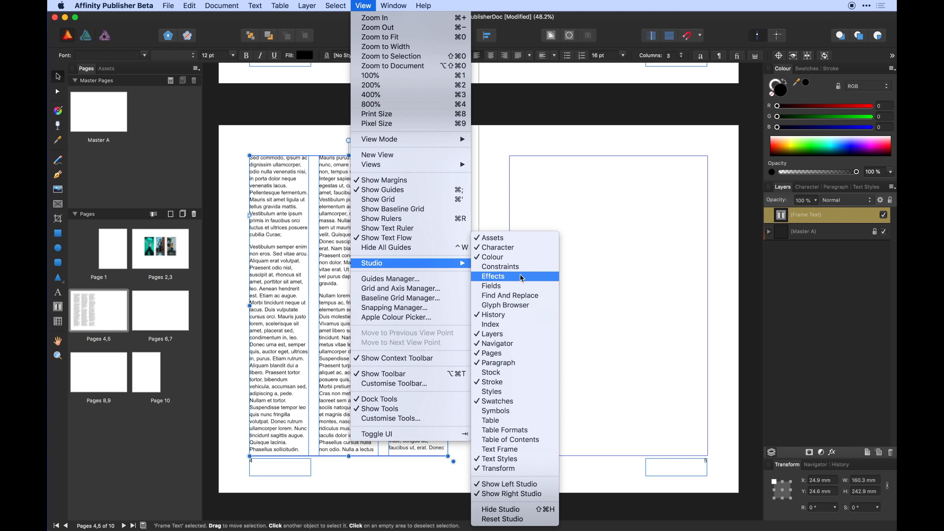
click(522, 447)
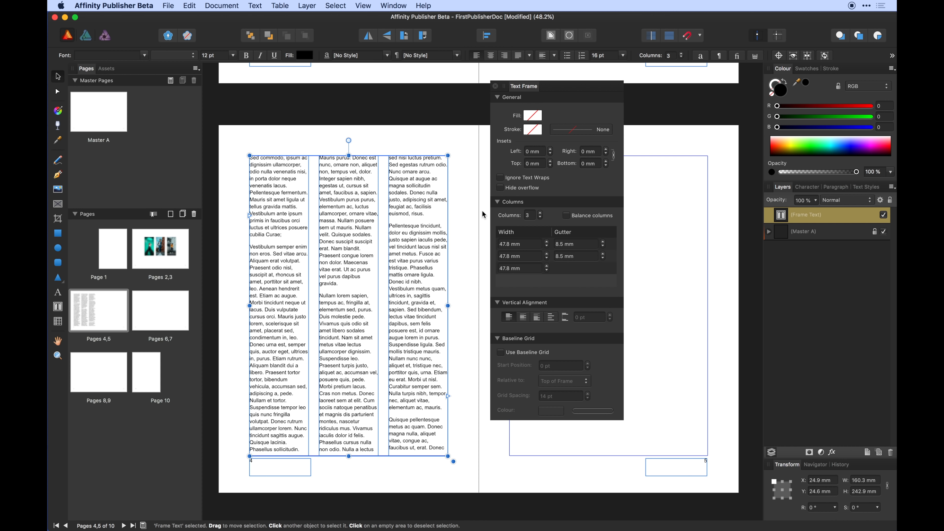
click(518, 256)
click(520, 245)
text(60)
key(Return)
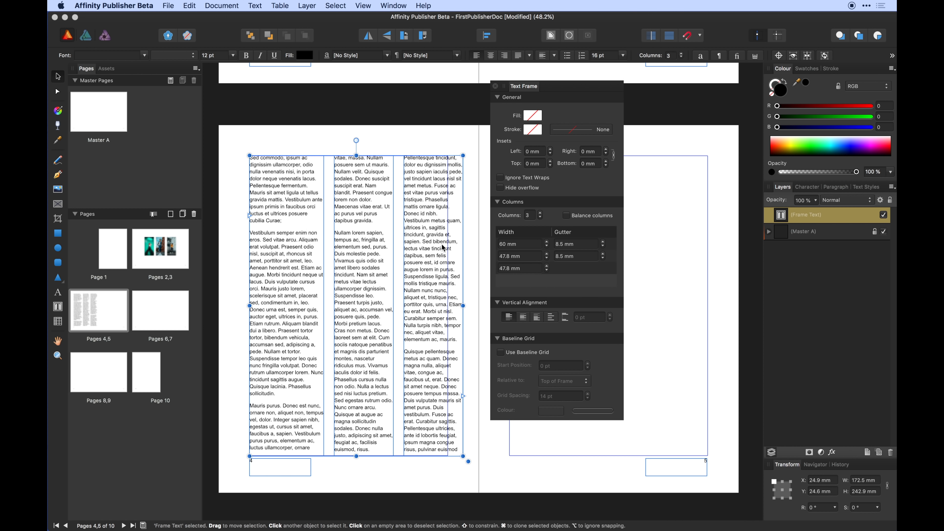
- Set the second column's width to 100 mm and the gutters to 10 mm and 30 mm
click(520, 256)
text(10)
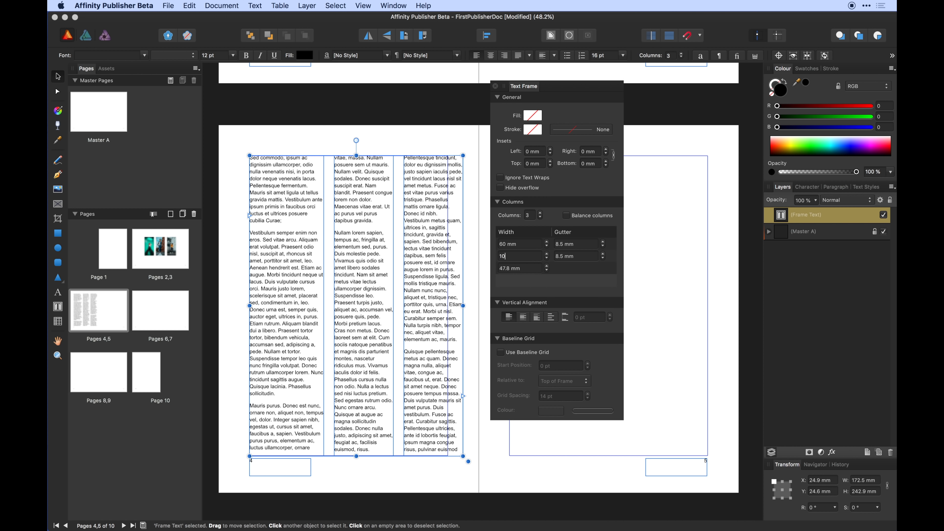
text(0)
key(Return)
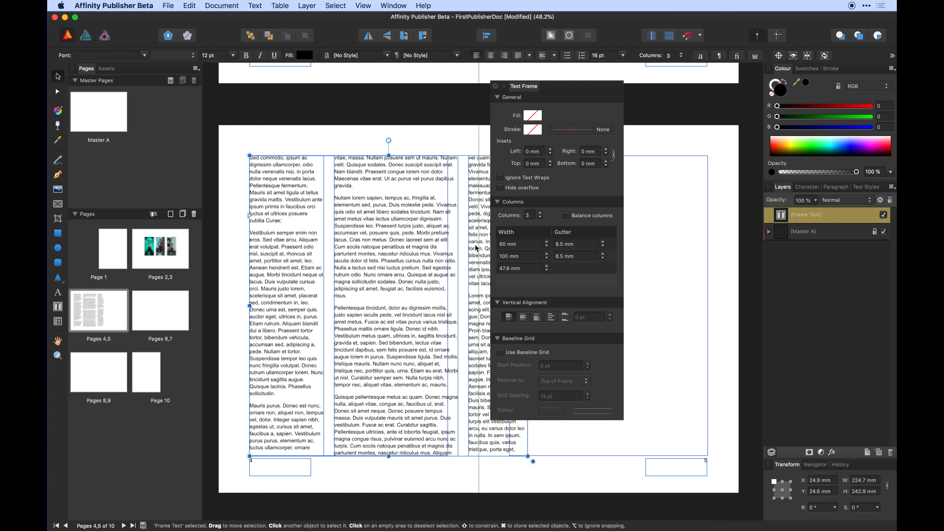
drag(603, 244, 604, 256)
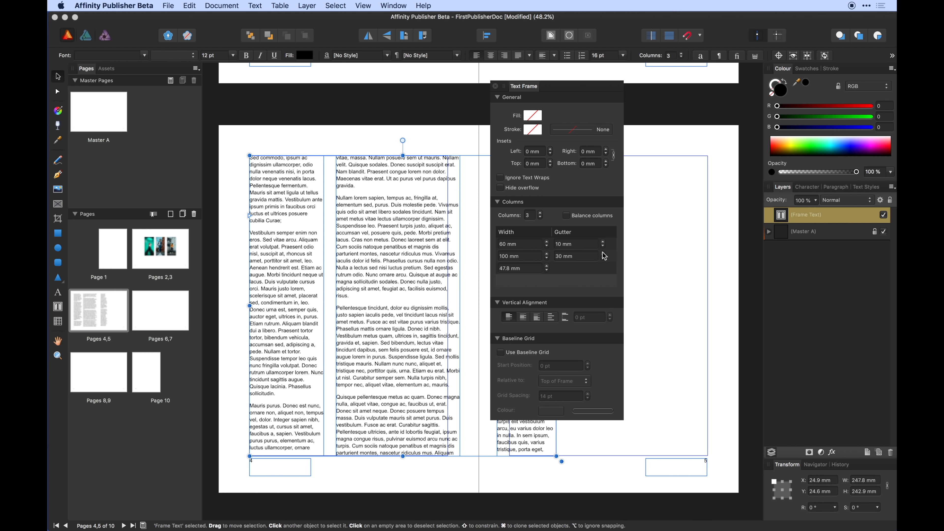
- Give the text frame a mid-grey fill and set its linked insets to 8 mm
double_click(533, 149)
click(532, 116)
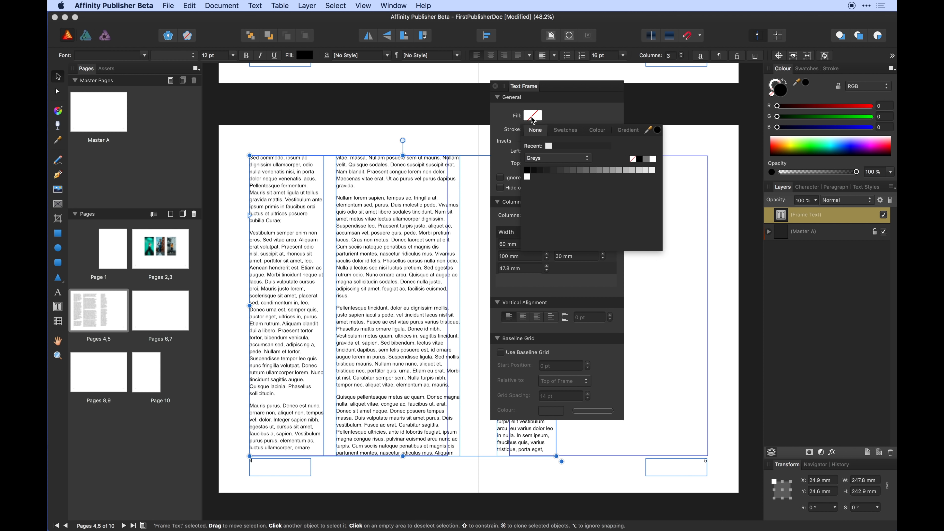
click(609, 170)
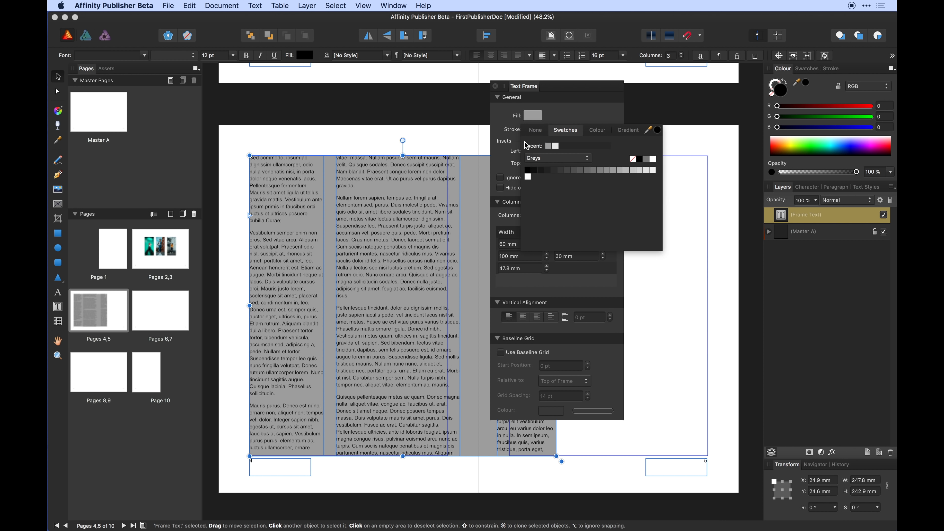
click(496, 154)
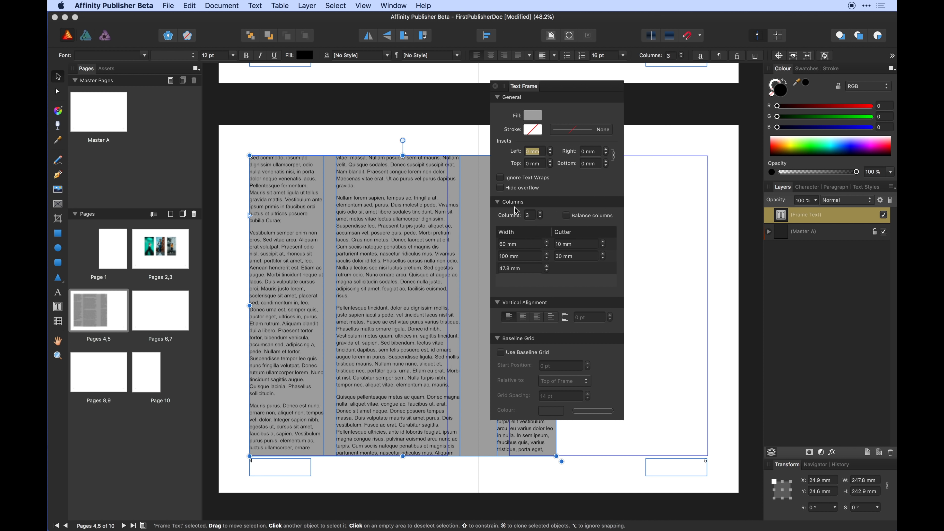
click(551, 149)
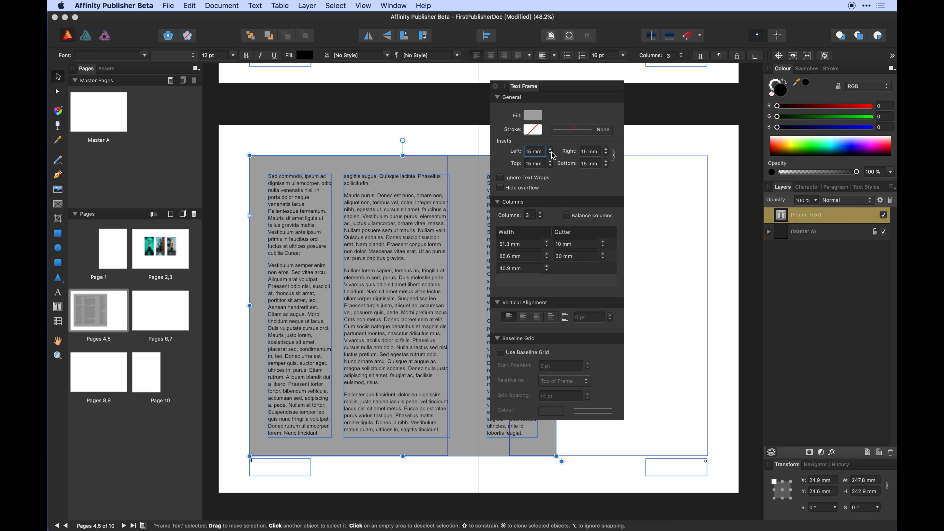
click(551, 154)
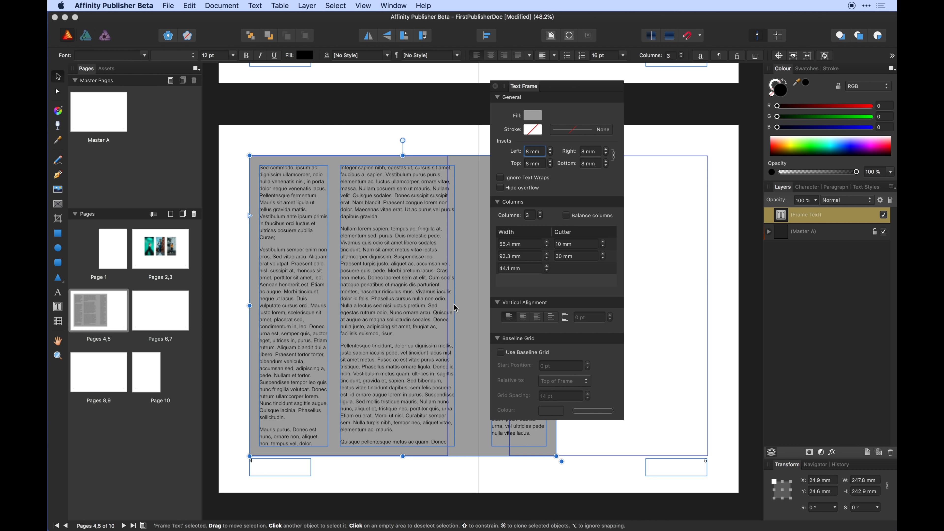
click(412, 143)
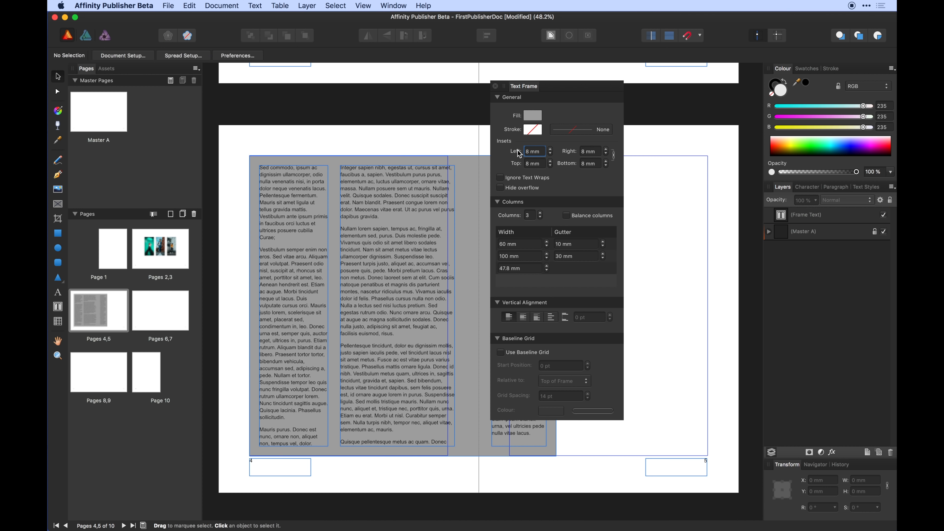
- Try to clear the text frame's fill, set its insets to 0 mm, and reduce it to one column
click(556, 96)
click(527, 118)
click(537, 132)
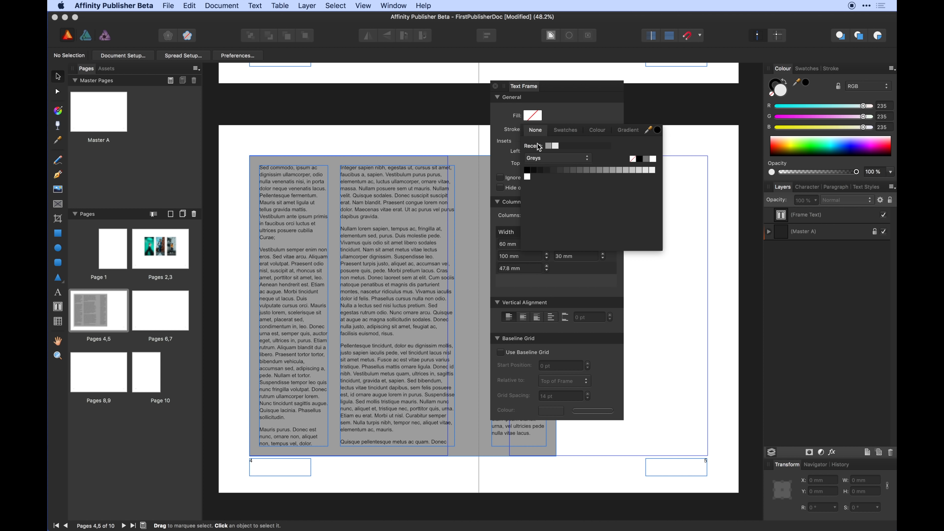
click(537, 152)
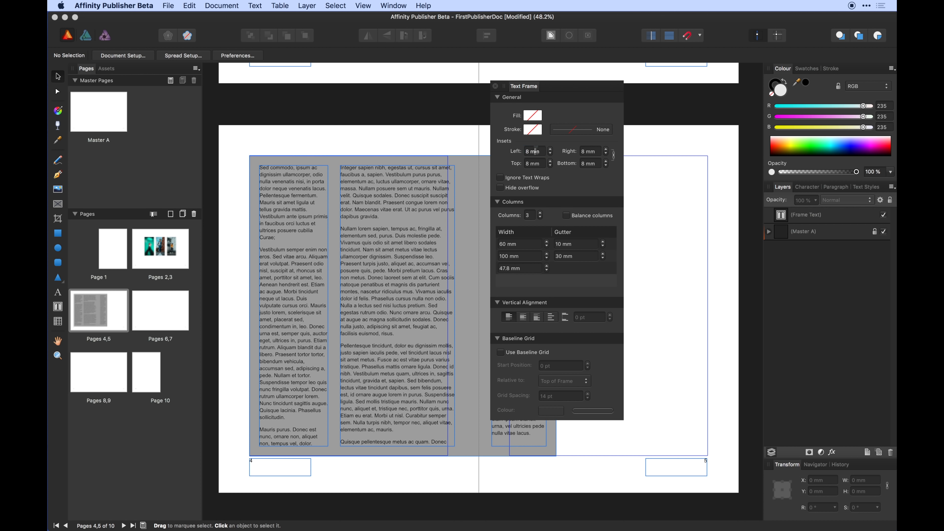
text(0)
drag(561, 88, 673, 79)
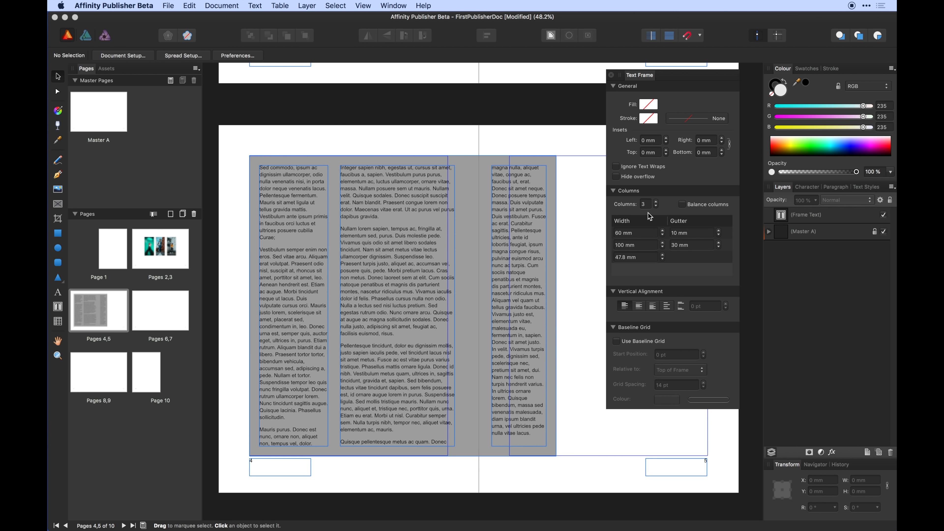
click(656, 207)
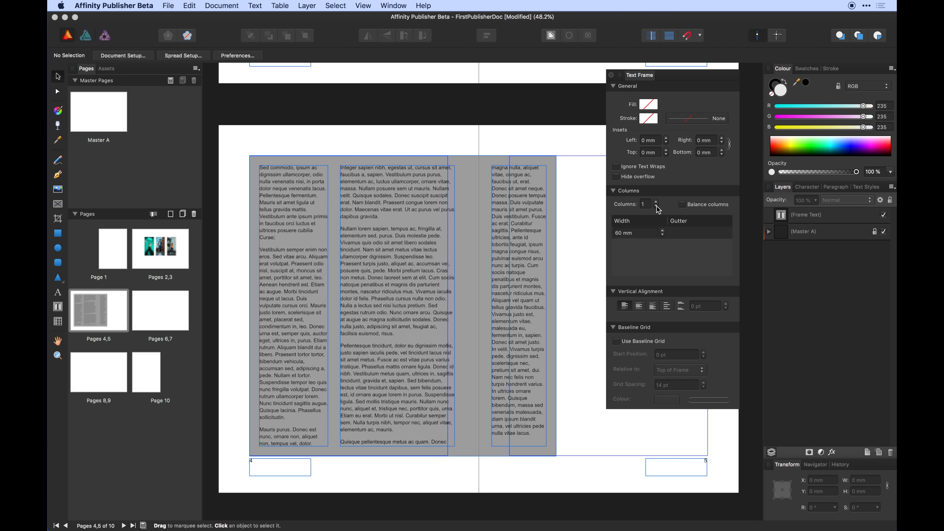
- Remove the grey fill from the text frame on page 4 and set its insets to 0 mm
click(522, 231)
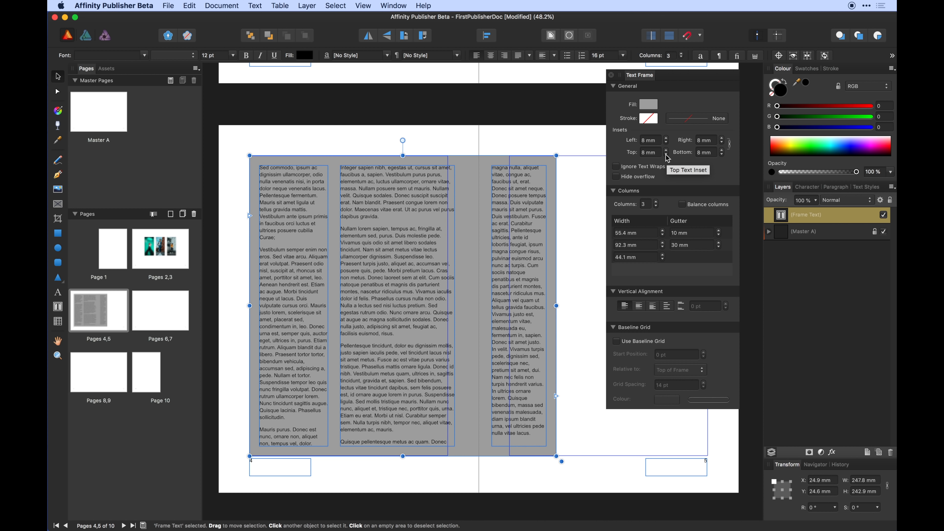
click(649, 119)
click(662, 119)
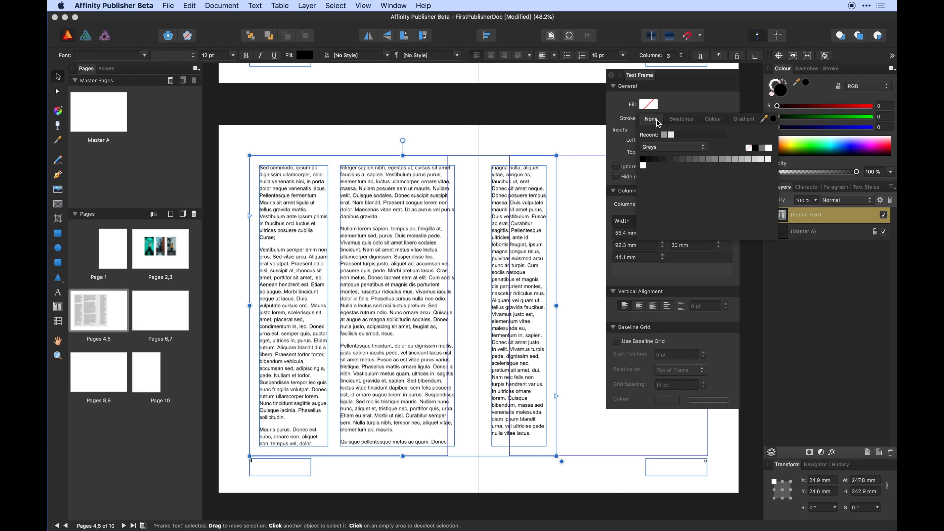
drag(662, 144, 659, 304)
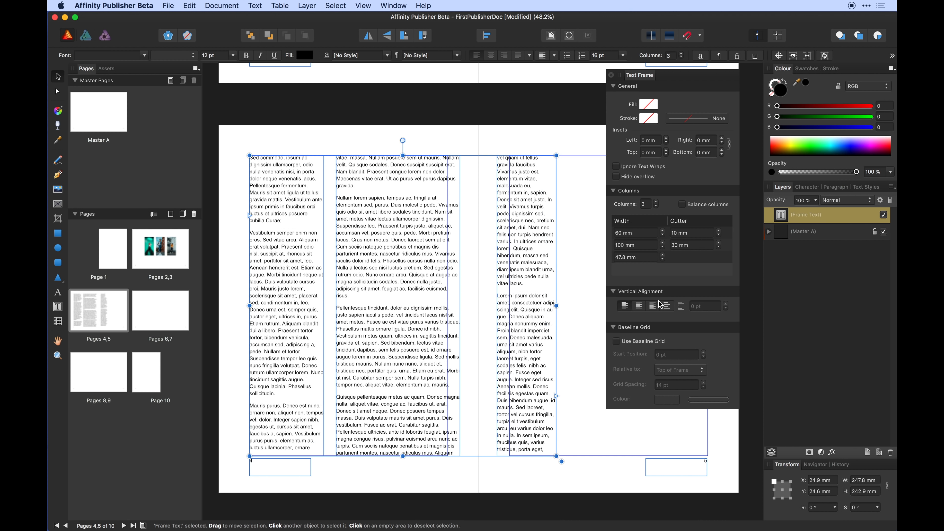
- Try centre vertical alignment for the text frame and settle on top alignment
click(642, 304)
click(627, 308)
click(615, 340)
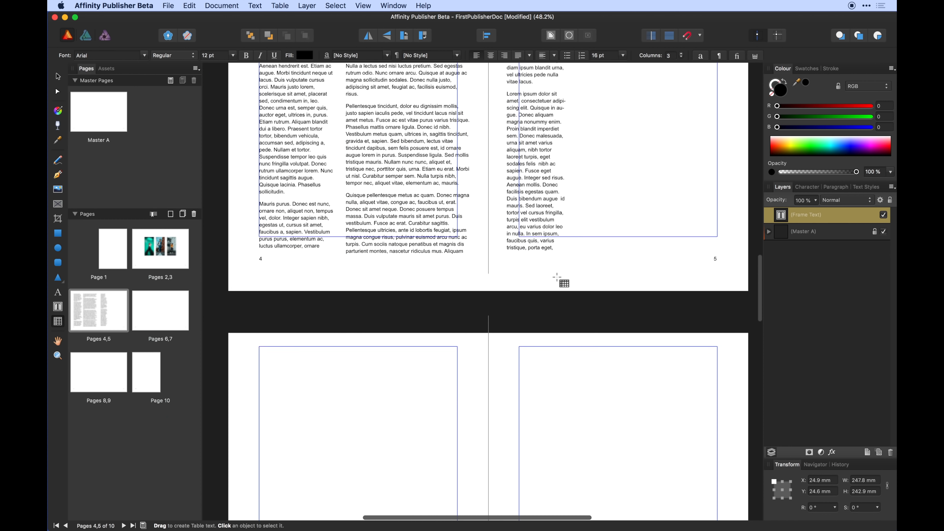
- Draw a table of about 216 × 154 mm across pages 6 and 7 and set column A's cell width to 45 mm
scroll(557, 277, down, 5)
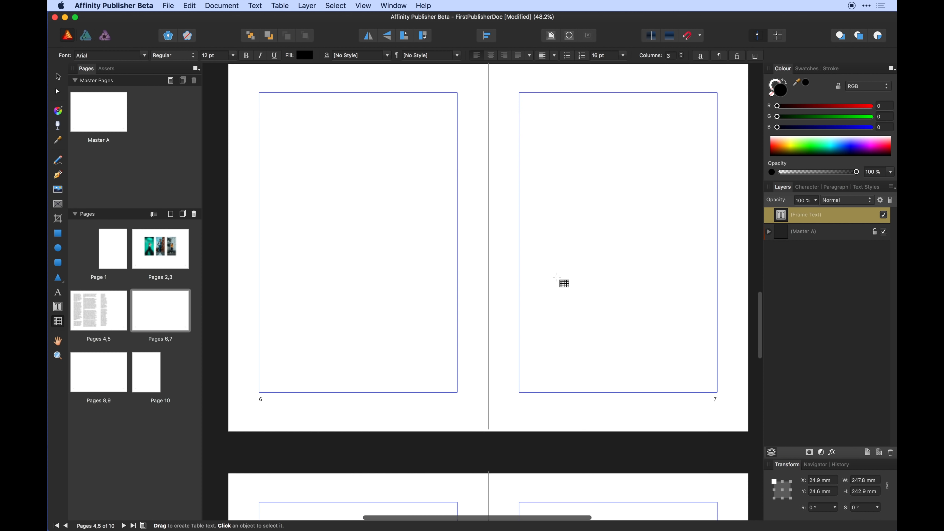
drag(276, 162, 543, 354)
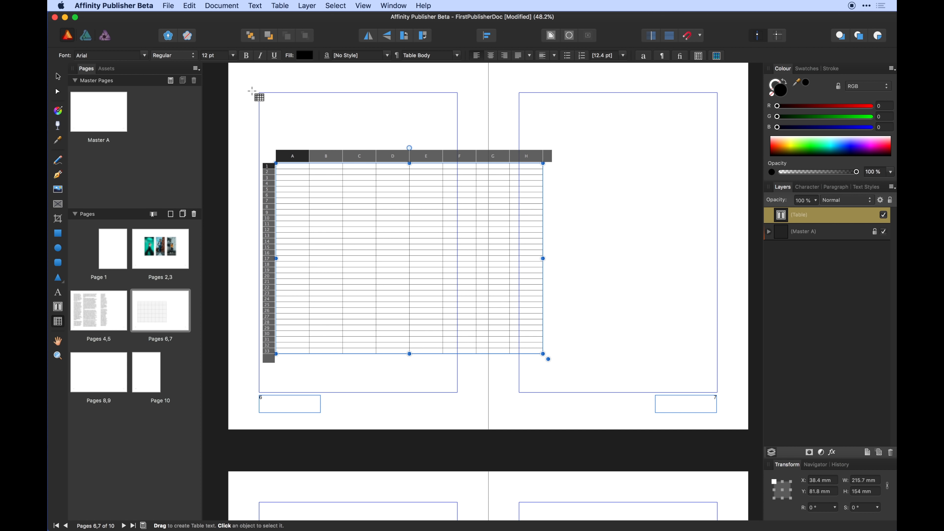
click(698, 55)
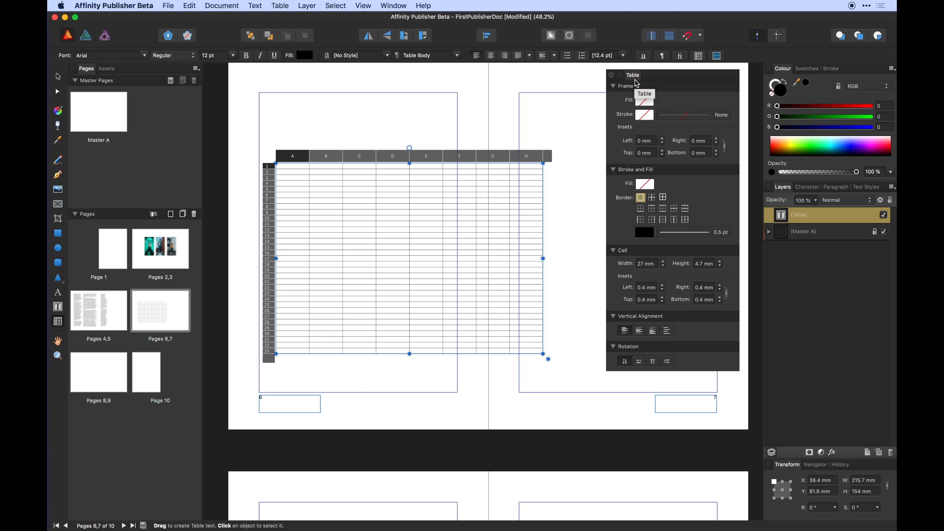
click(664, 262)
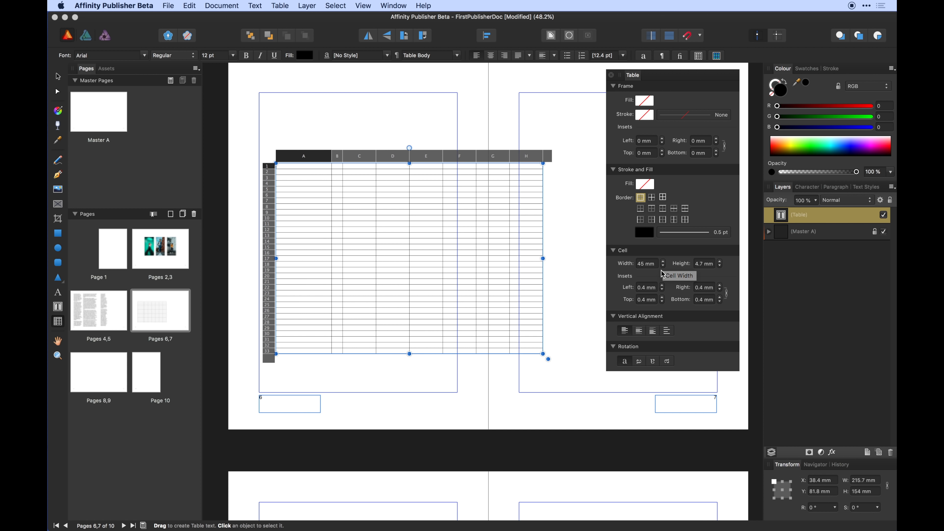
- Set column A's cell width to 26 mm and enter the headings Title, Name and Occupation in the table's first row
click(663, 266)
click(664, 266)
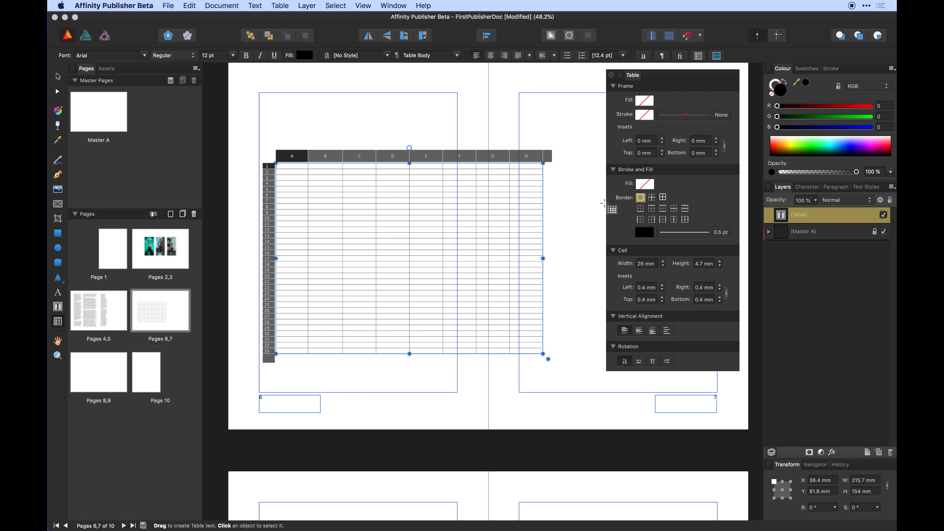
click(294, 166)
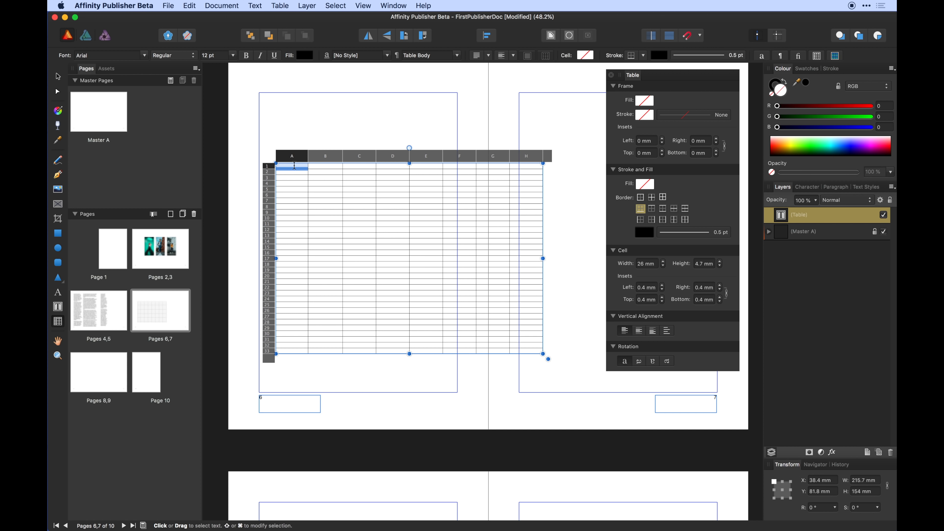
click(291, 166)
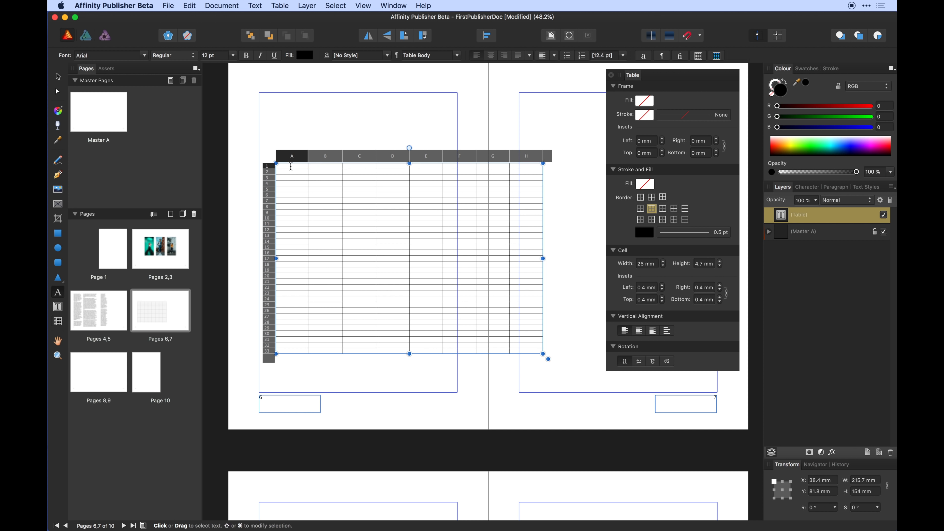
text(Title)
click(313, 166)
text(Name)
click(359, 166)
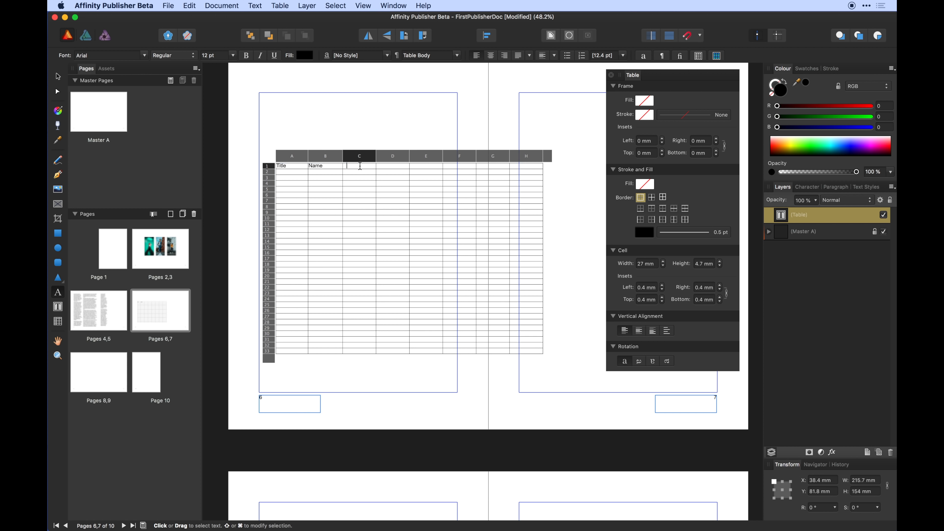
text(Occupation)
key(Escape)
key(Escape)
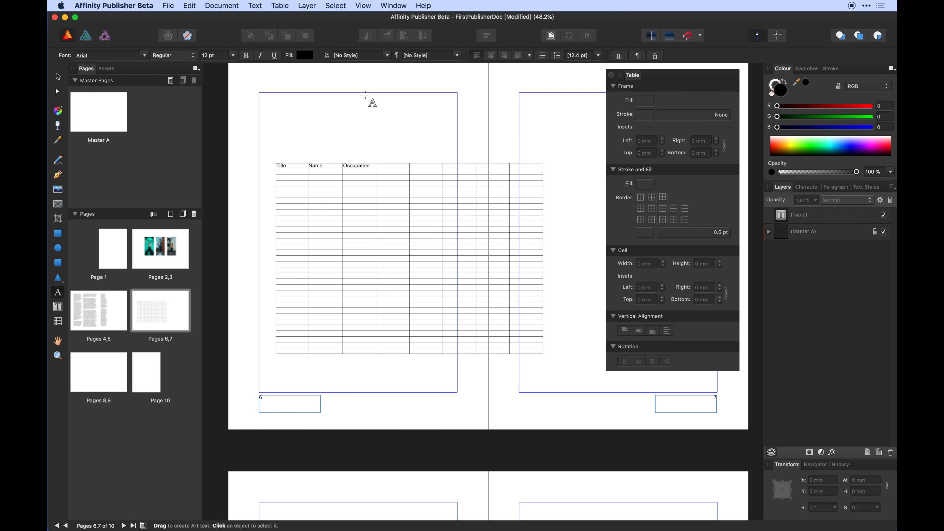
- Move the table to about X 28.8 mm, Y 59.3 mm and remove the stroke from all its cell borders
click(55, 76)
drag(415, 225, 407, 198)
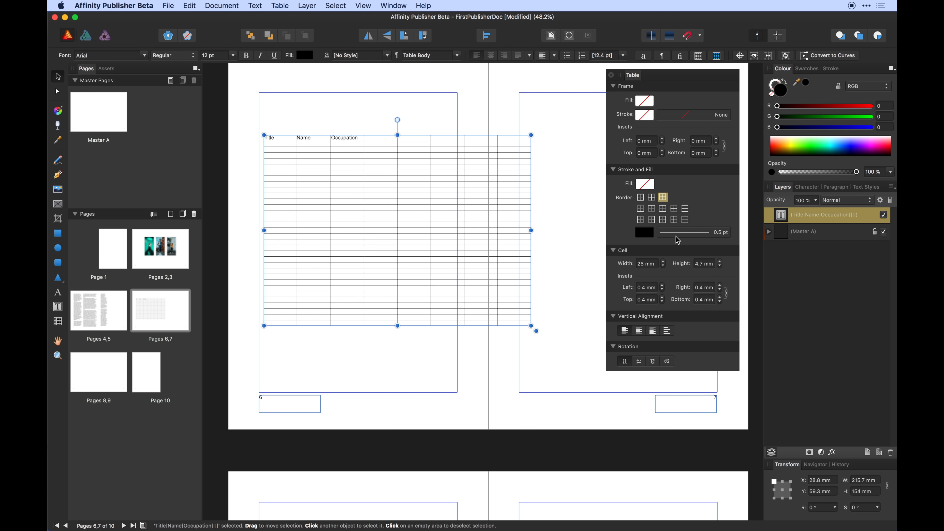
click(652, 218)
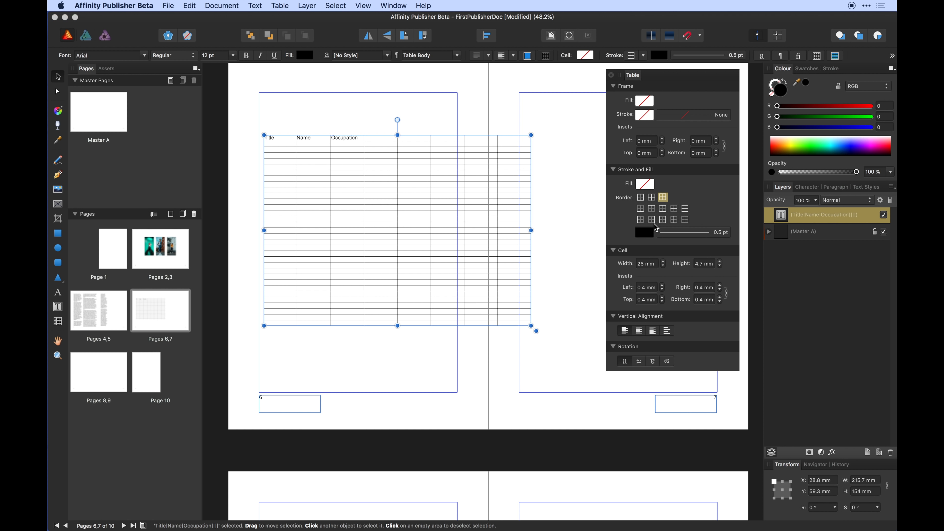
click(681, 240)
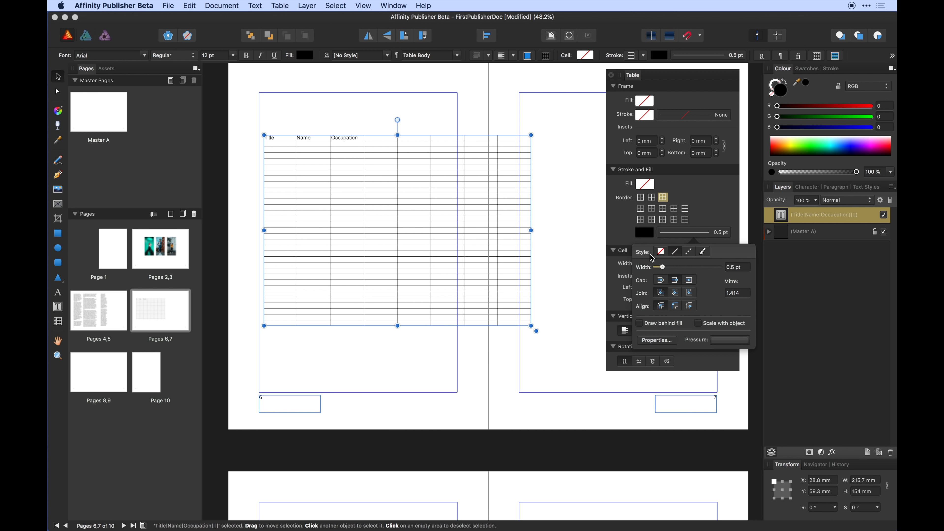
click(660, 251)
click(542, 193)
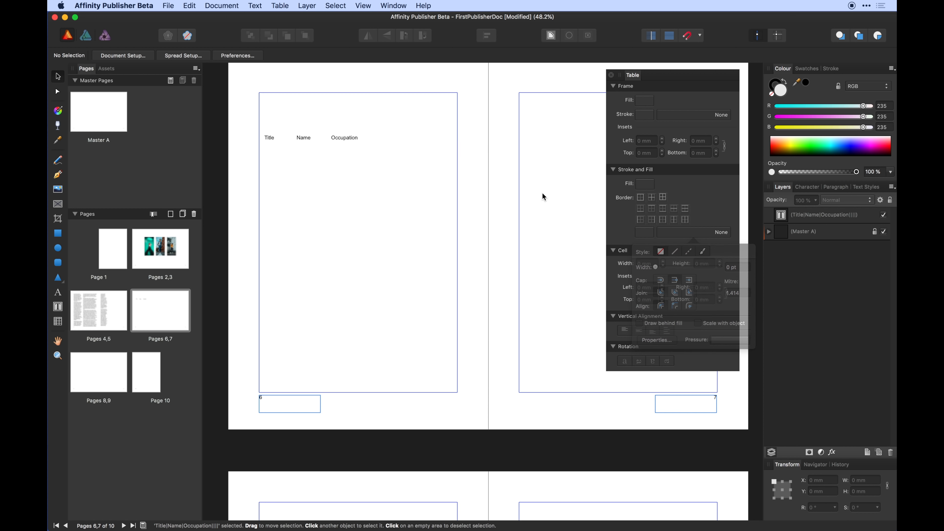
- Narrow the table to a width of about 211 mm
click(357, 136)
mouse_move(531, 228)
mouse_down()
mouse_move(458, 225)
mouse_move(526, 225)
mouse_up()
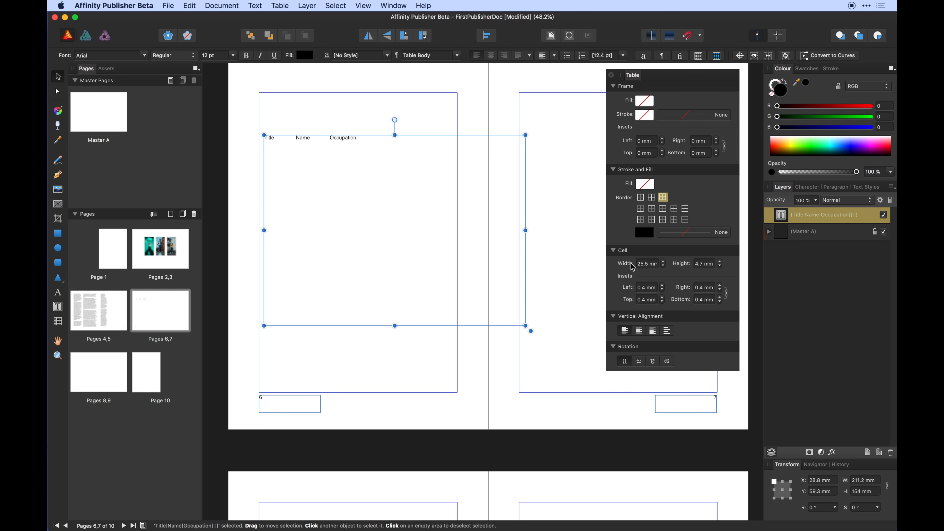
- Show the table formats as large thumbnails and examine the settings for a copy of the Default format without saving it
click(660, 75)
click(661, 92)
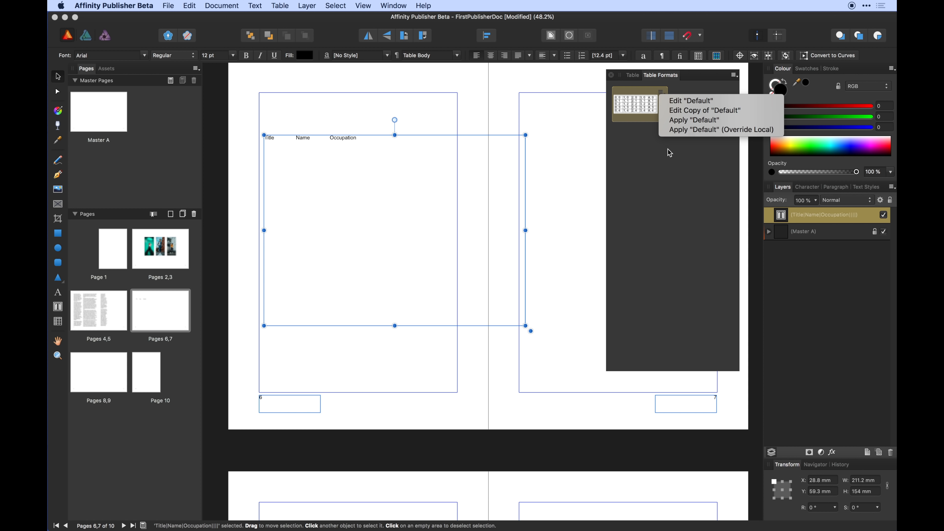
click(673, 169)
click(734, 74)
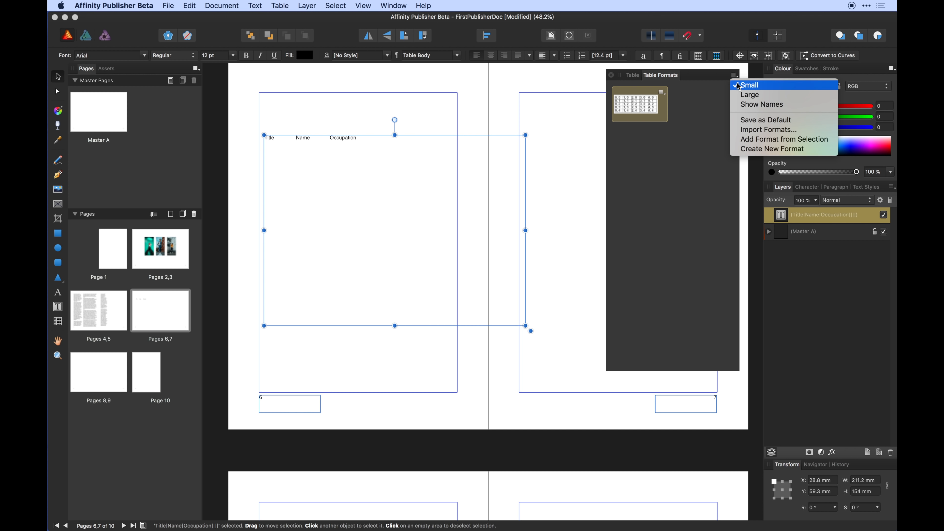
click(750, 98)
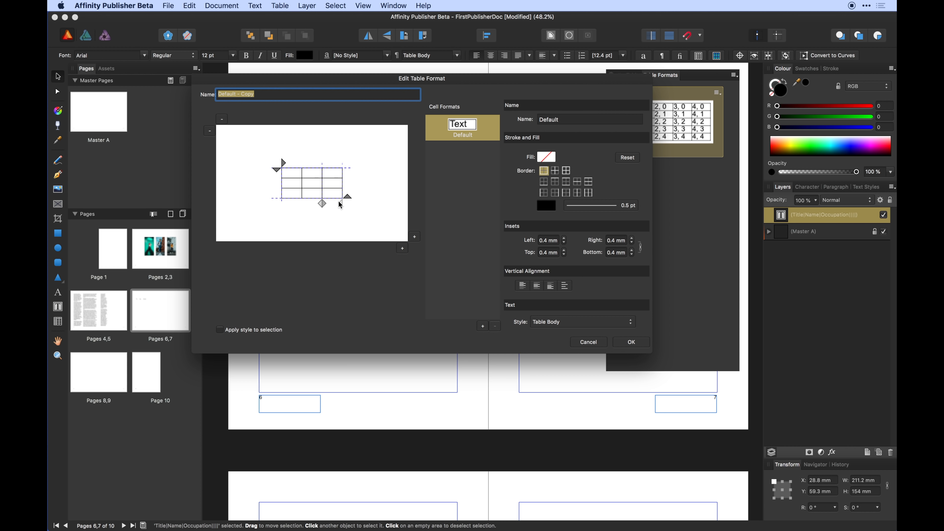
click(569, 321)
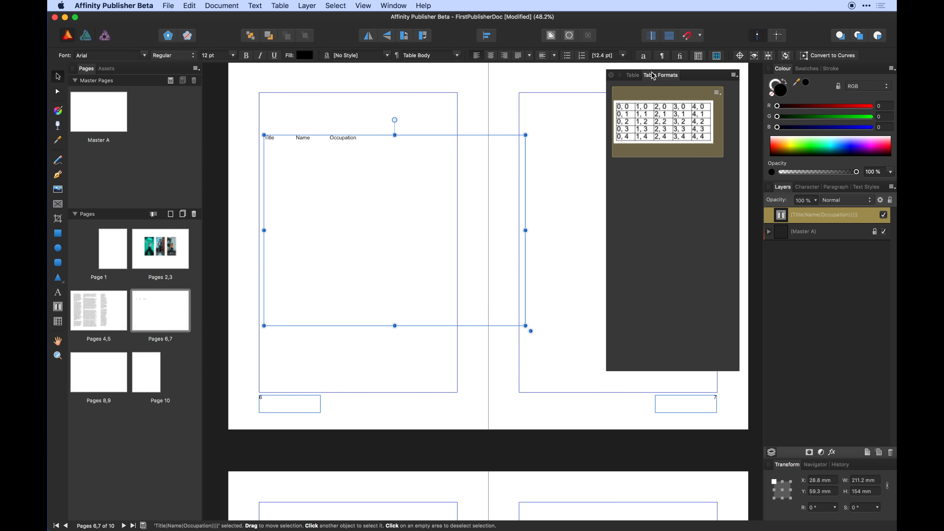
- Detach and close the table formats list, and close the table settings
drag(648, 75, 680, 118)
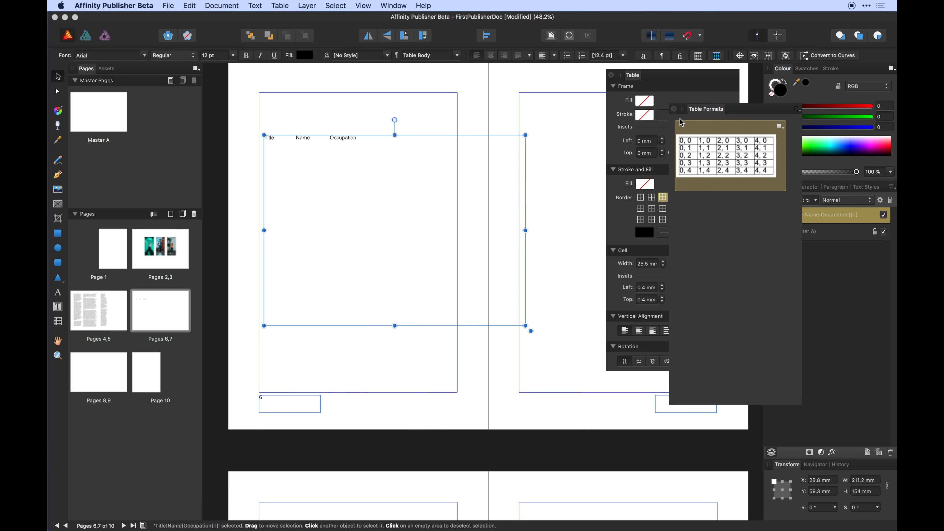
click(673, 109)
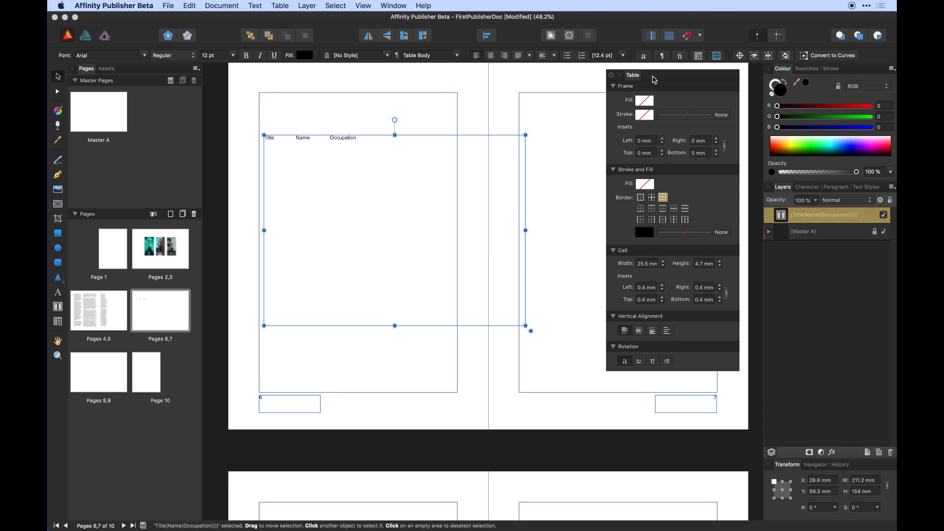
drag(652, 78, 665, 77)
click(623, 74)
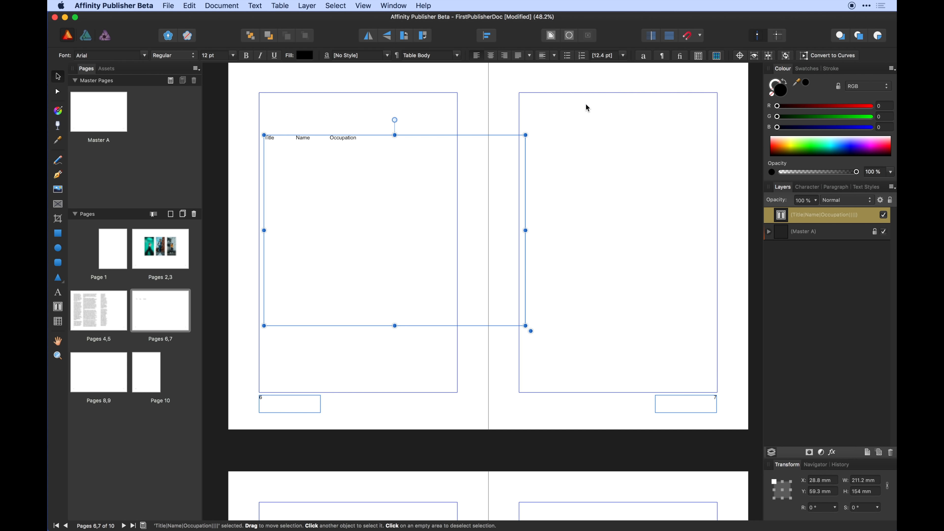
- Delete the borderless table spanning pages 6 and 7
click(332, 122)
click(355, 143)
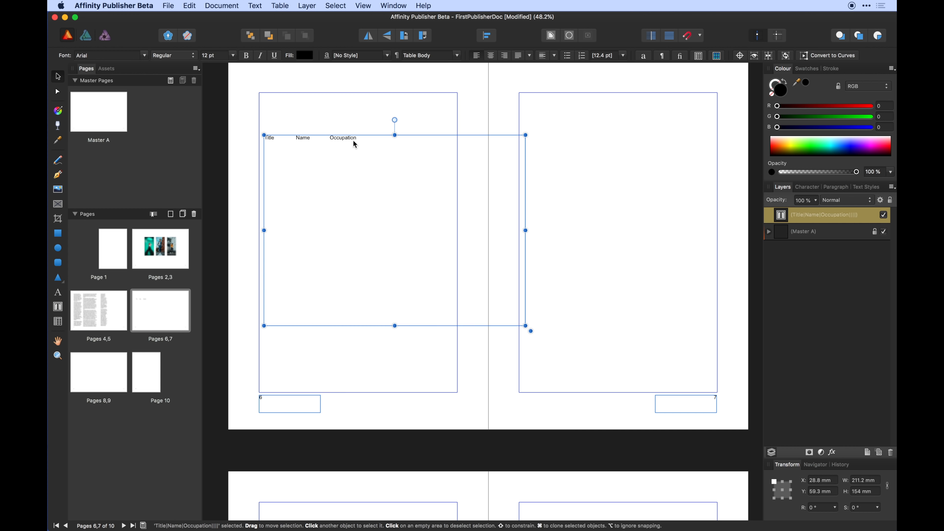
key(Delete)
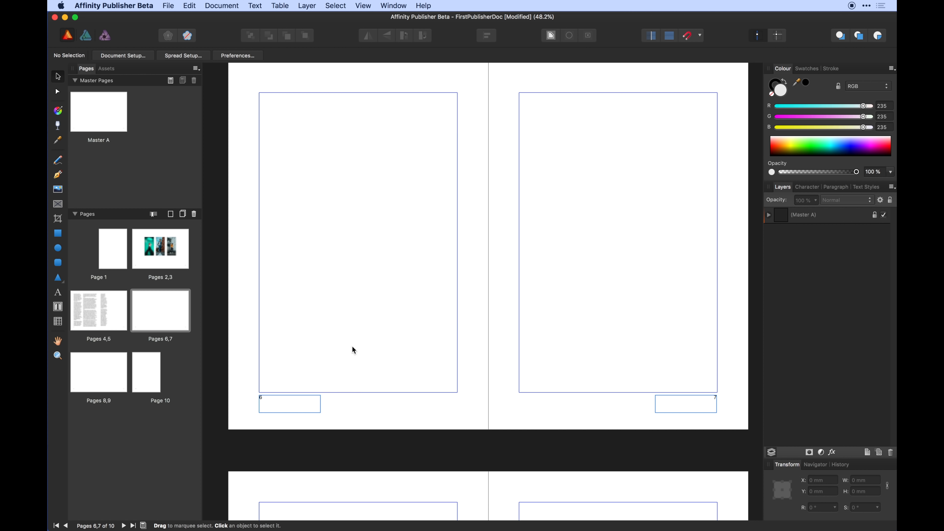
- Move the three picture frames on pages 2 and 3 down together to about Y 73.1 mm
scroll(352, 347, up, 5)
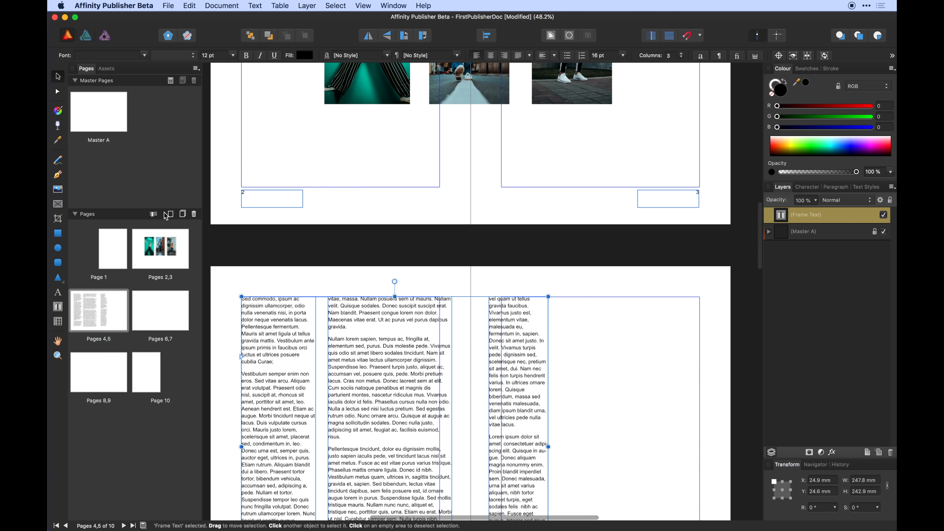
click(176, 230)
scroll(338, 156, up, 5)
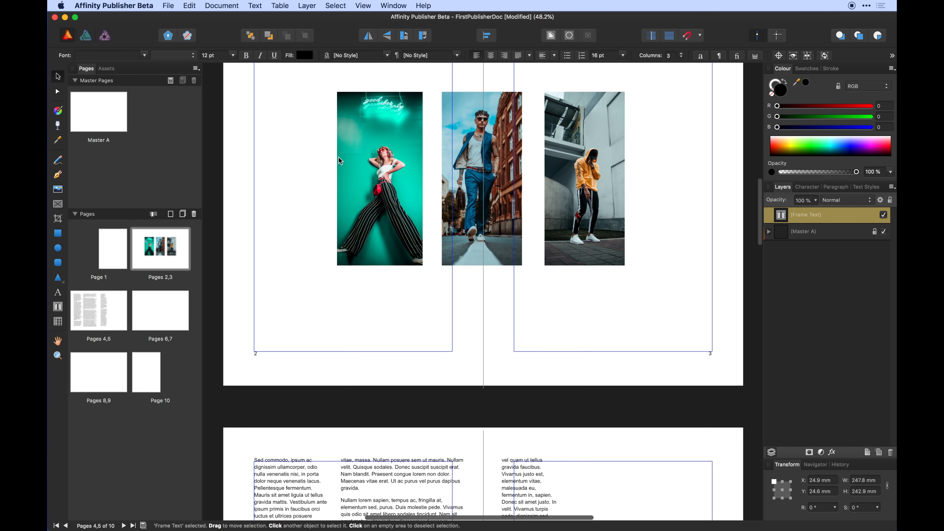
scroll(338, 157, down, 8)
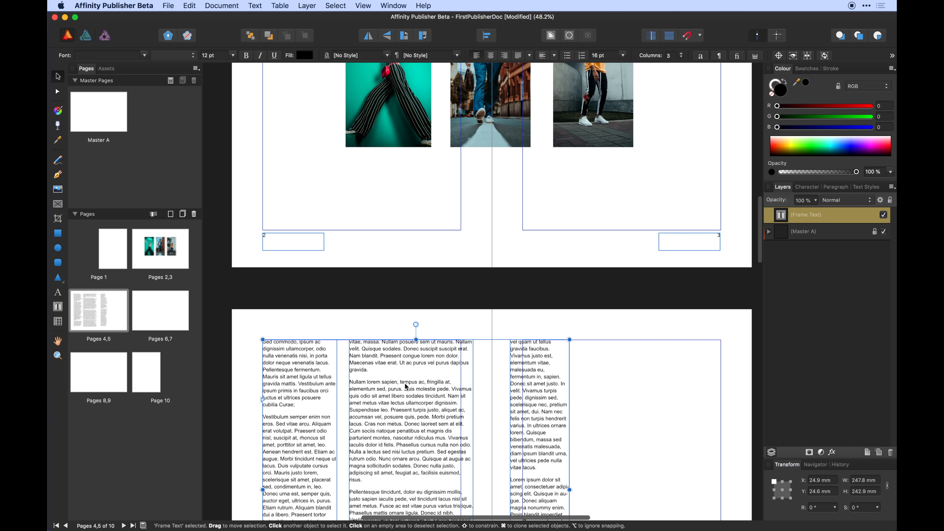
scroll(433, 360, down, 3)
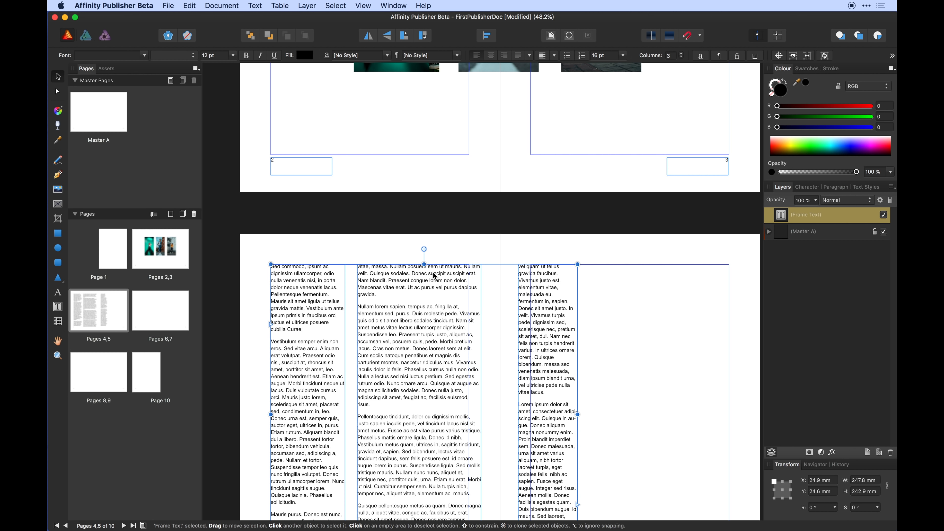
scroll(433, 272, down, 2)
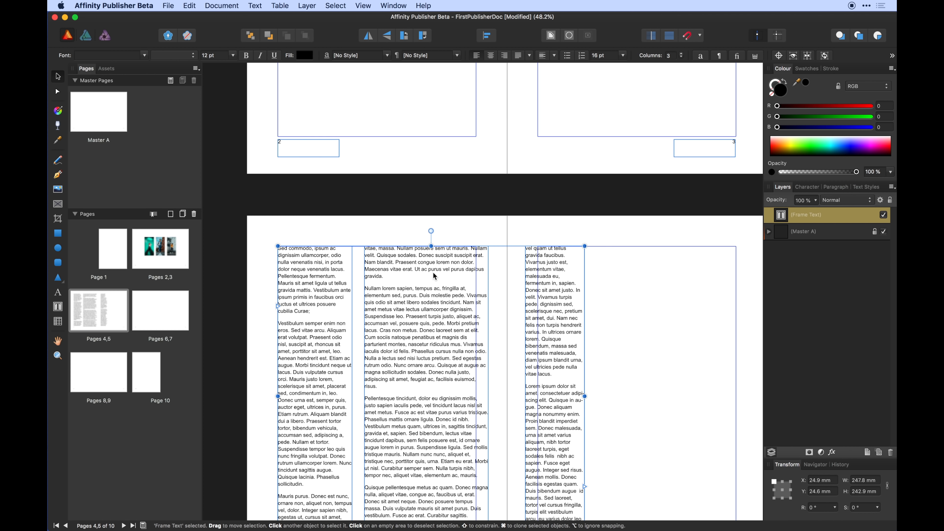
scroll(435, 275, up, 15)
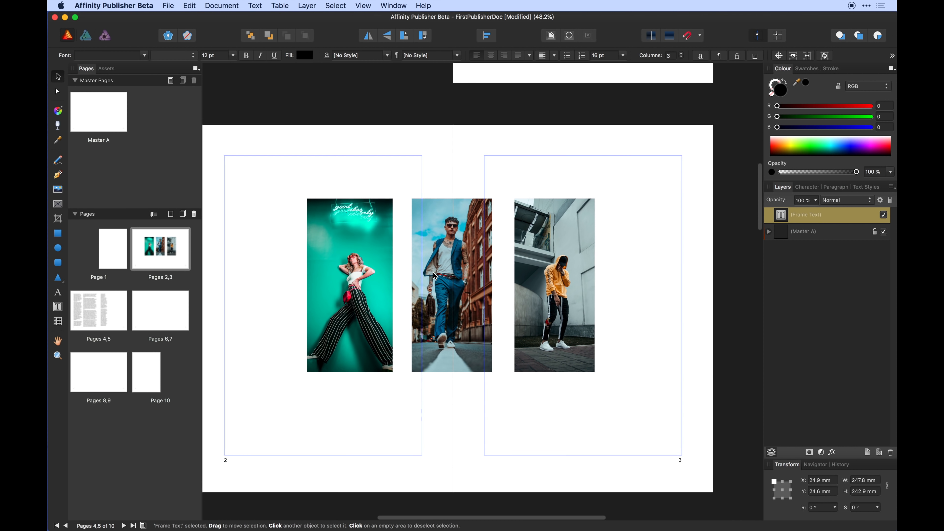
click(435, 276)
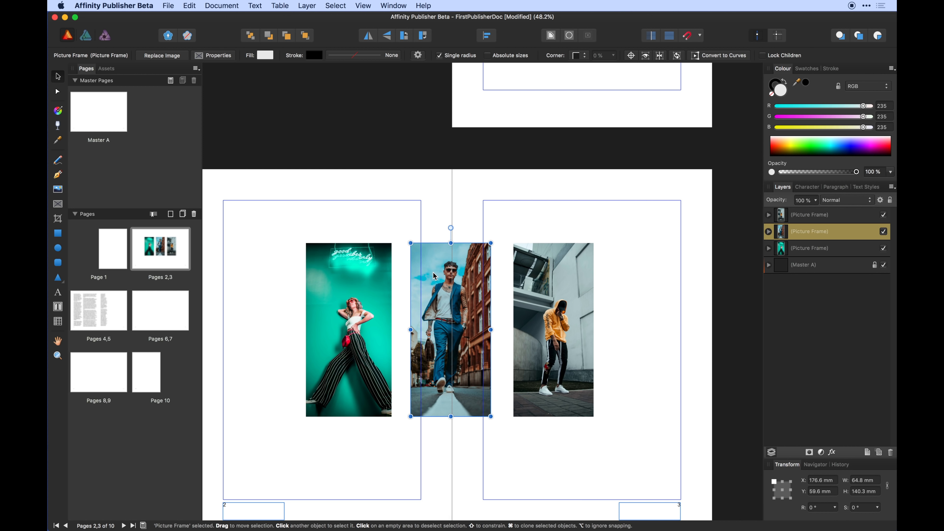
shift+click(365, 264)
shift+click(555, 305)
drag(555, 305, 555, 321)
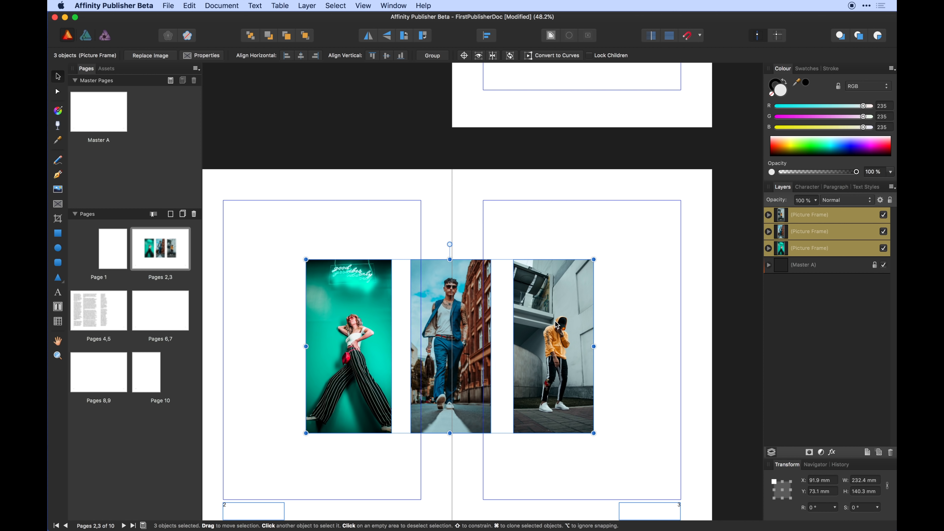
scroll(584, 268, up, 8)
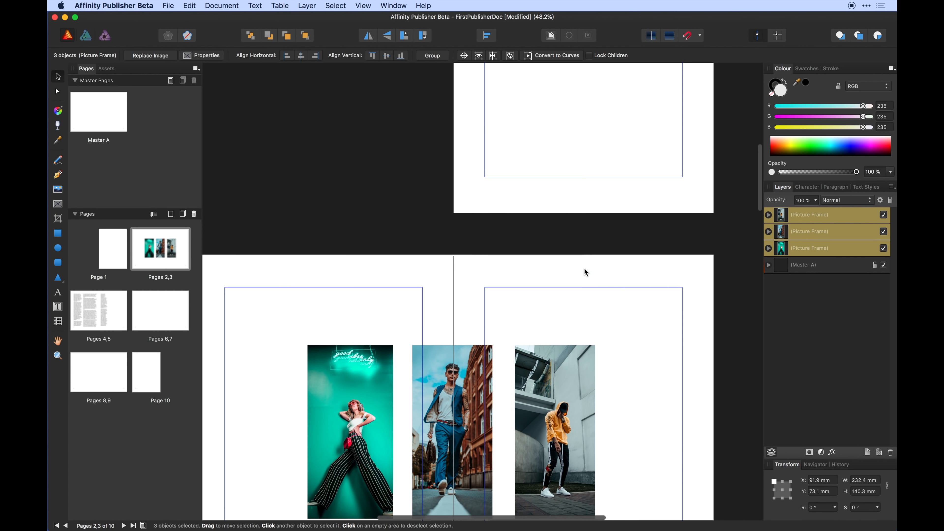
scroll(585, 268, up, 10)
scroll(585, 269, down, 15)
scroll(584, 268, left, 3)
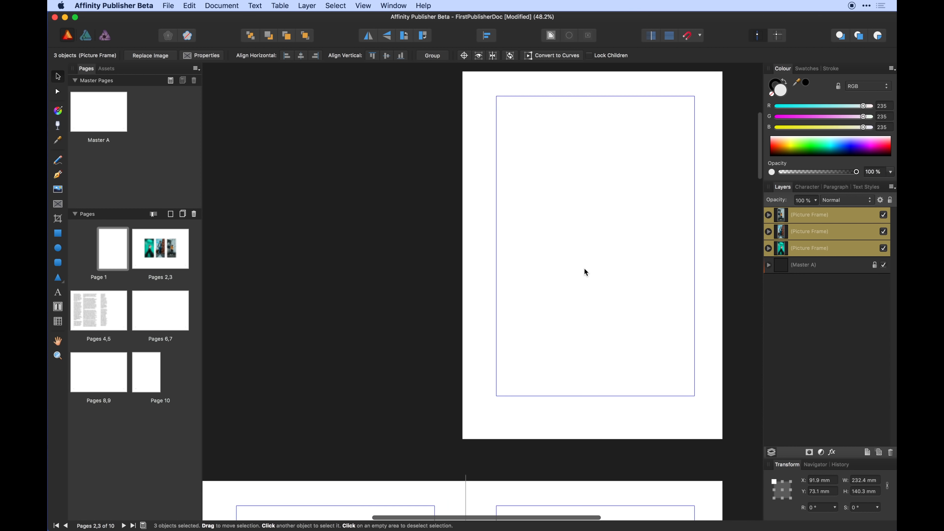
scroll(584, 268, down, 3)
scroll(584, 269, right, 1)
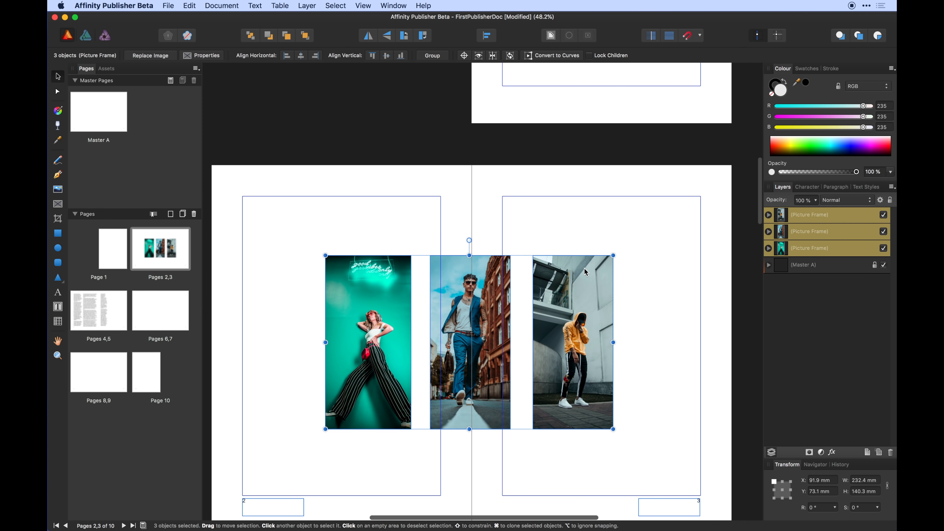